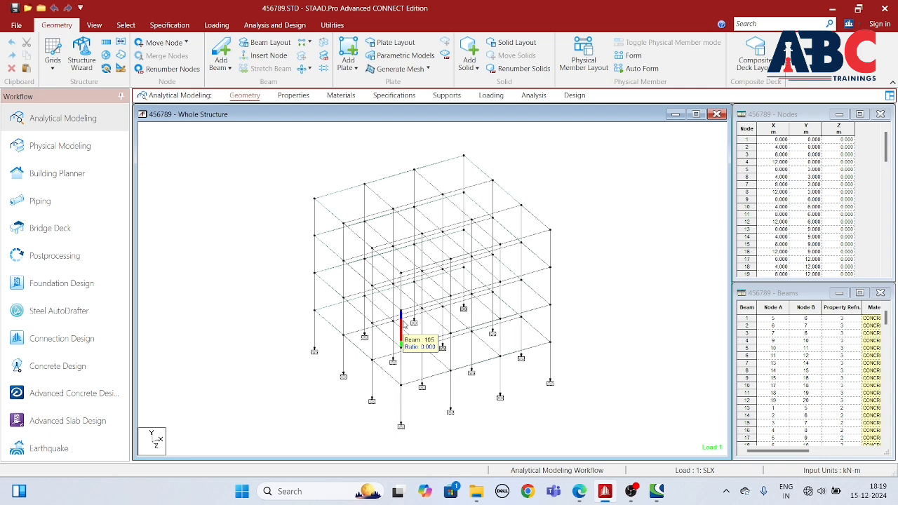
Review the geometry and the members assigned to the Plate 0.15, Rect 0.38x0.23 and Rect 0.30x0.23 section properties.
{"action": "scroll", "coordinate": [403, 322], "scroll_direction": "down", "scroll_amount": 1}
{"action": "scroll", "coordinate": [403, 323], "scroll_direction": "up", "scroll_amount": 1}
{"action": "middle_click_drag", "start_coordinate": [442, 356], "coordinate": [409, 355]}
{"action": "scroll", "coordinate": [409, 354], "scroll_direction": "up", "scroll_amount": 2}
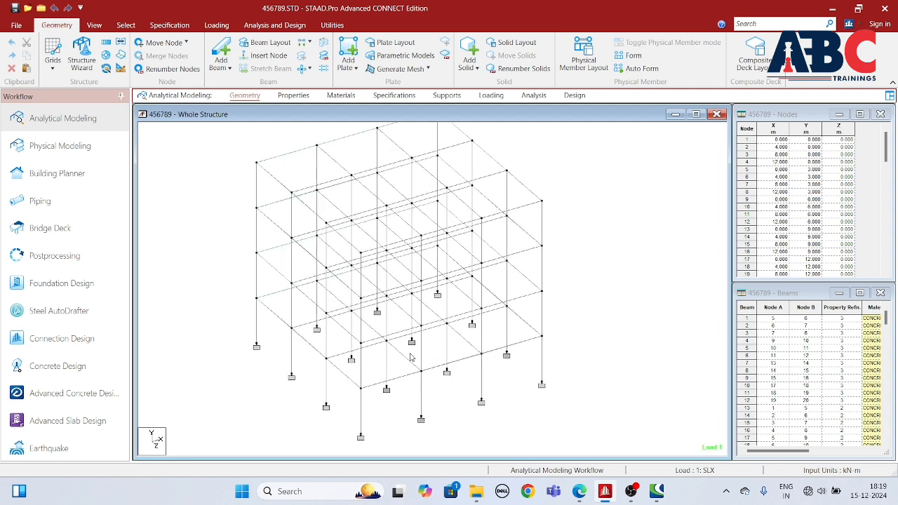
{"action": "left_click", "coordinate": [294, 96]}
{"action": "left_click", "coordinate": [756, 257]}
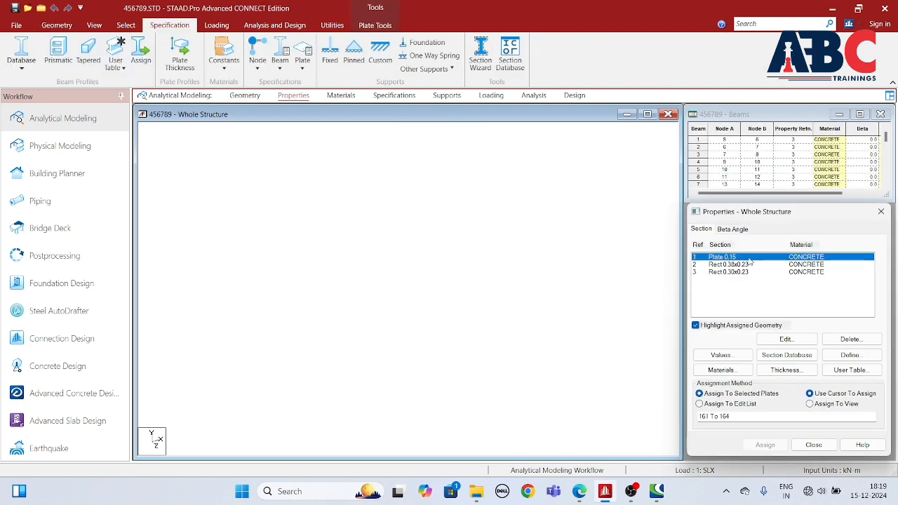
{"action": "left_click", "coordinate": [732, 264]}
{"action": "left_click", "coordinate": [730, 272]}
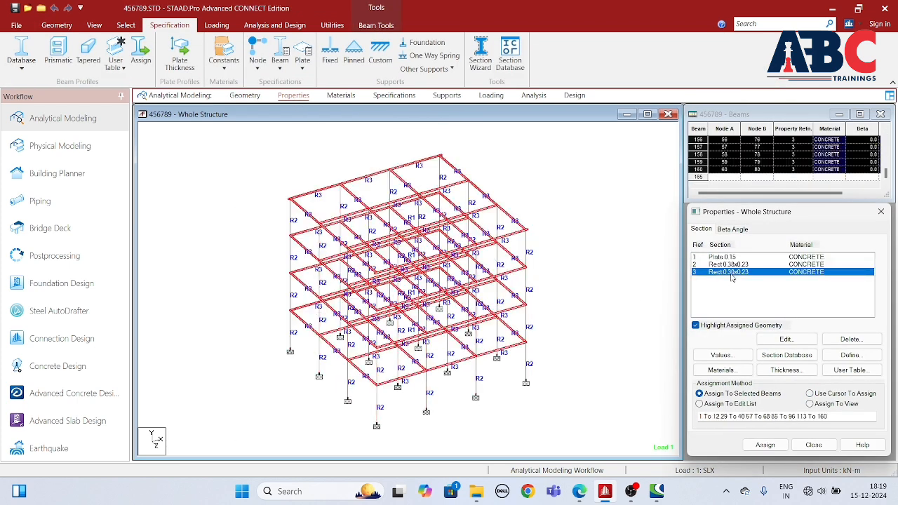
{"action": "scroll", "coordinate": [510, 283], "scroll_direction": "up", "scroll_amount": 2}
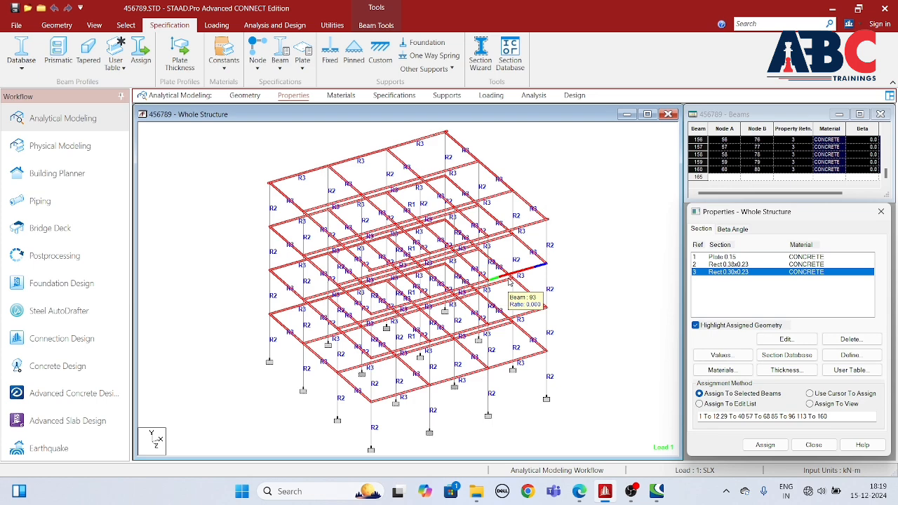
Review the material assignments on the whole structure and the beam offset specifications.
{"action": "left_click", "coordinate": [341, 95]}
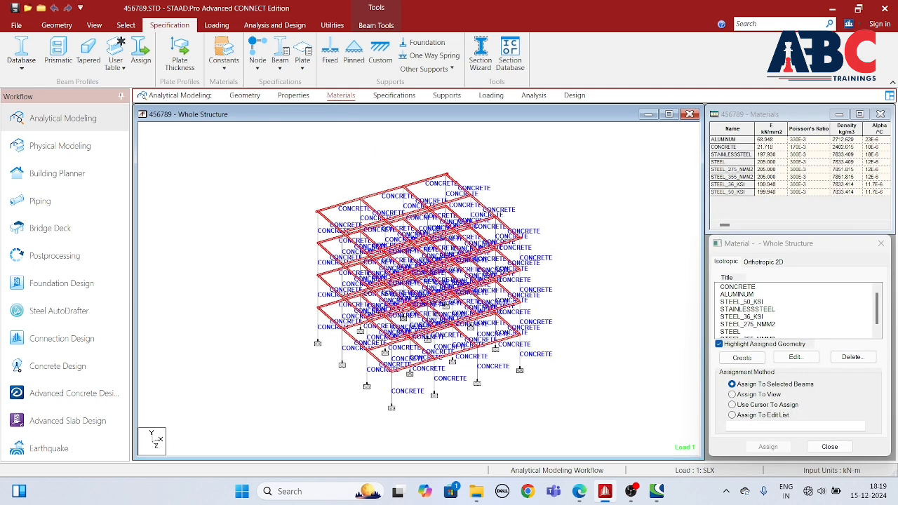
{"action": "scroll", "coordinate": [438, 332], "scroll_direction": "up", "scroll_amount": 4}
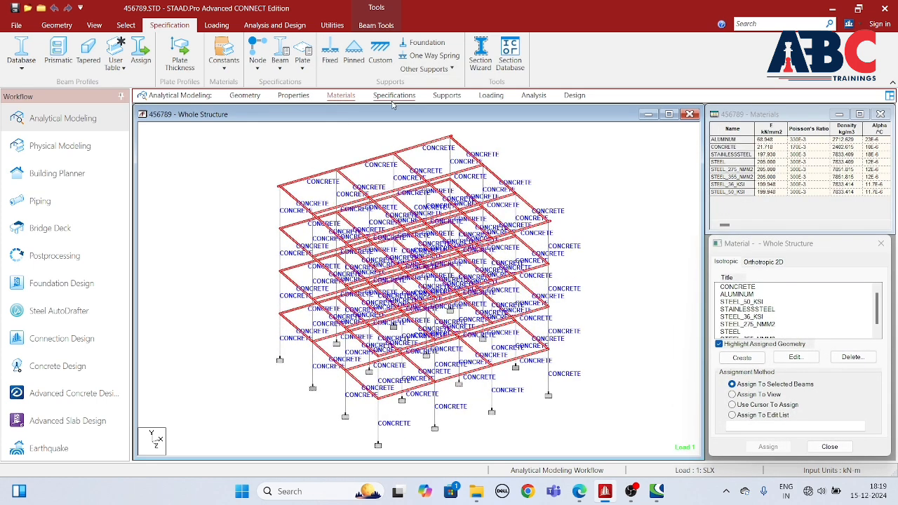
{"action": "left_click", "coordinate": [393, 97]}
Inspect the whole structure in a rotated 3D rendering and close the rendered view.
{"action": "left_click", "coordinate": [94, 24]}
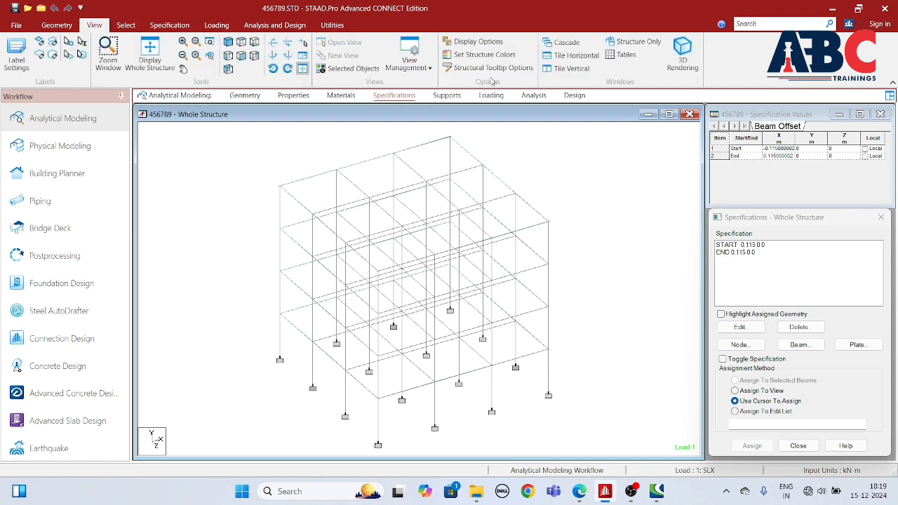
{"action": "left_click", "coordinate": [681, 50]}
{"action": "left_click_drag", "start_coordinate": [482, 204], "coordinate": [411, 242]}
{"action": "left_click", "coordinate": [806, 145]}
Revisit the materials, section properties and beam specifications, and check the supports defined at the column bases.
{"action": "left_click", "coordinate": [341, 95]}
{"action": "left_click", "coordinate": [293, 95]}
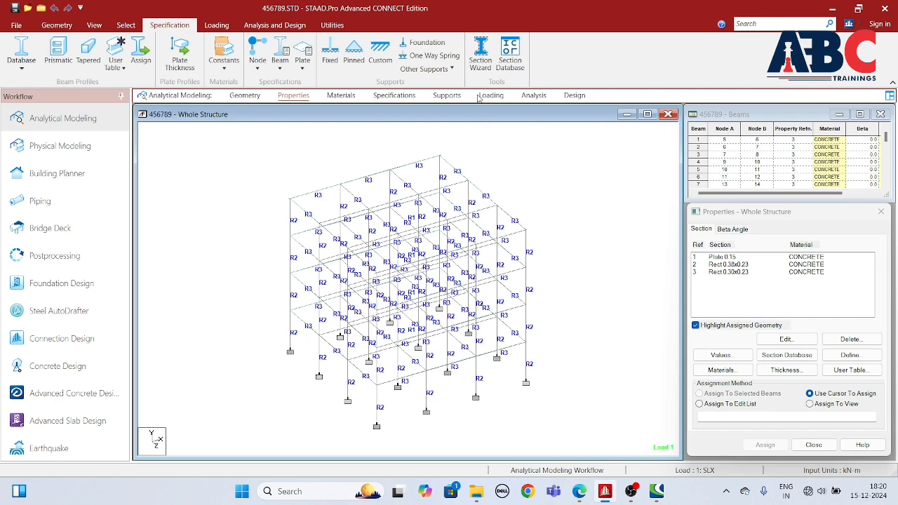
{"action": "left_click", "coordinate": [394, 95]}
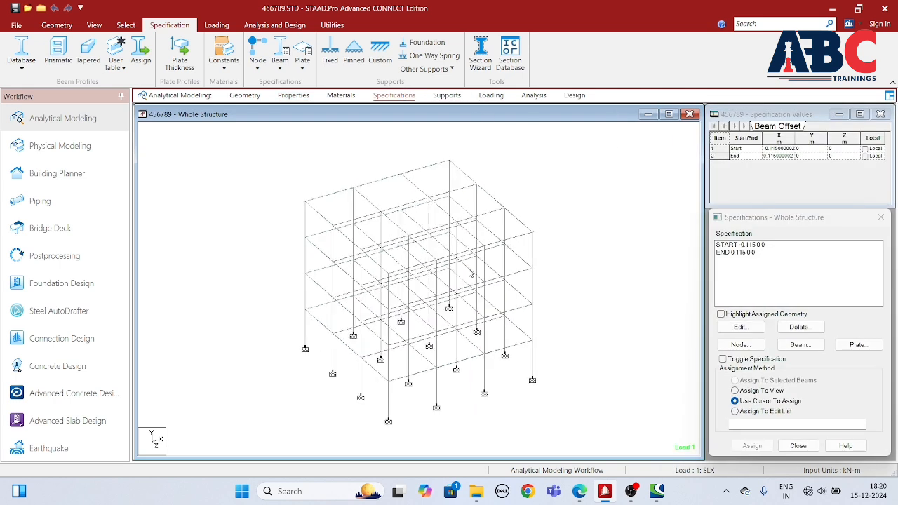
{"action": "scroll", "coordinate": [500, 215], "scroll_direction": "up", "scroll_amount": 1}
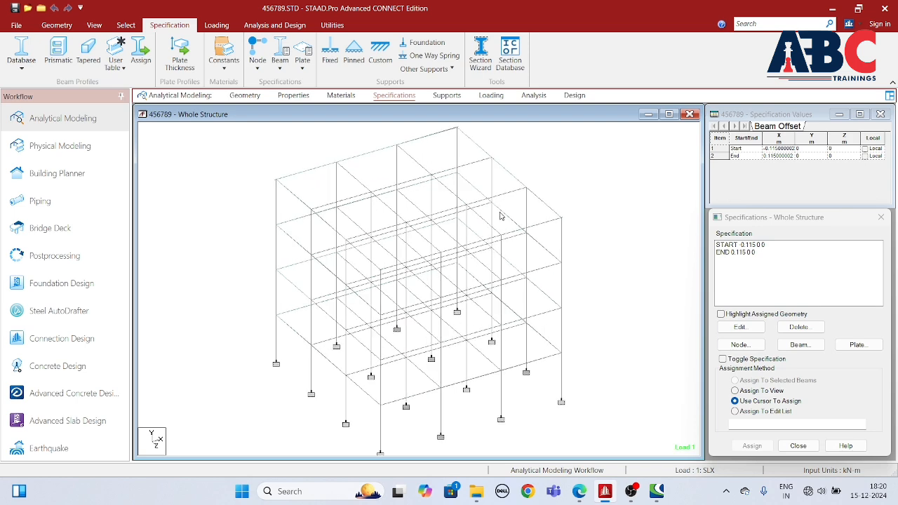
{"action": "left_click", "coordinate": [446, 96]}
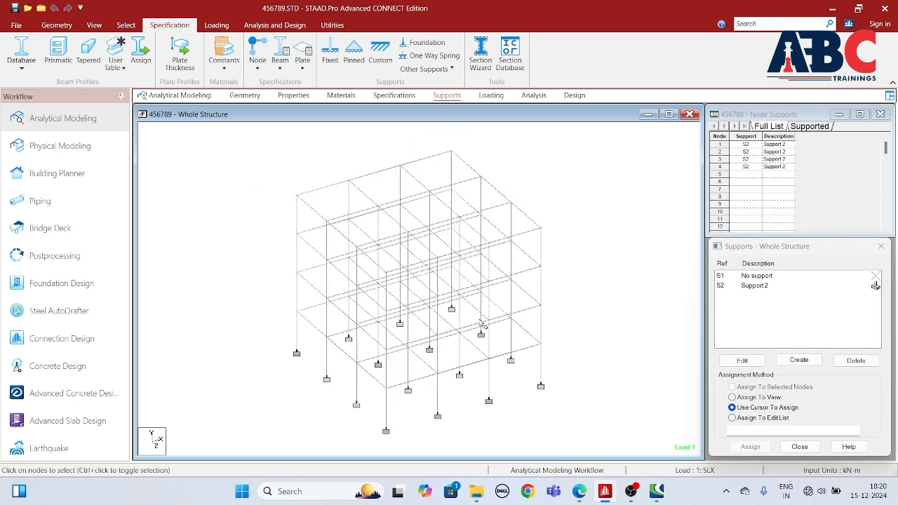
Examine the load definitions, expanding the IS 1893 - 2016 seismic definition and the list of load cases.
{"action": "left_click", "coordinate": [491, 96]}
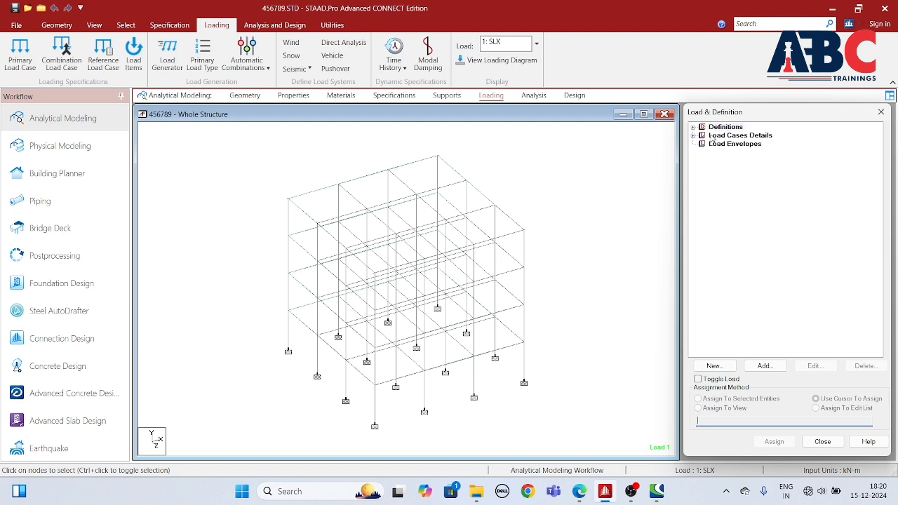
{"action": "left_click", "coordinate": [691, 127]}
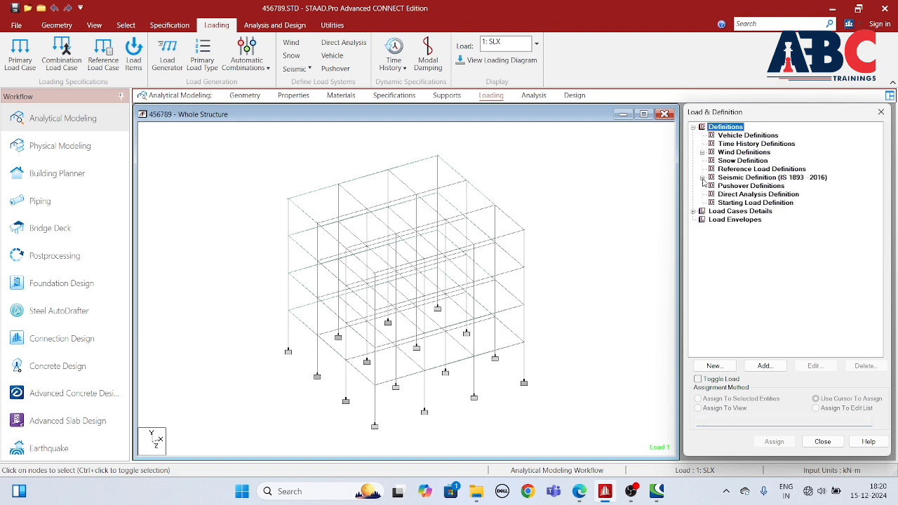
{"action": "left_click", "coordinate": [702, 178]}
{"action": "left_click", "coordinate": [693, 222]}
{"action": "scroll", "coordinate": [724, 245], "scroll_direction": "up", "scroll_amount": 3}
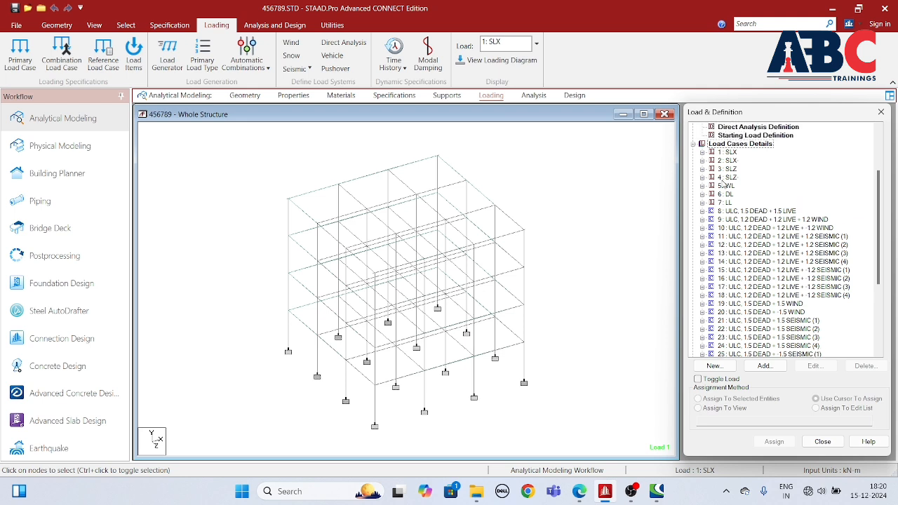
{"action": "scroll", "coordinate": [724, 245], "scroll_direction": "up", "scroll_amount": 1}
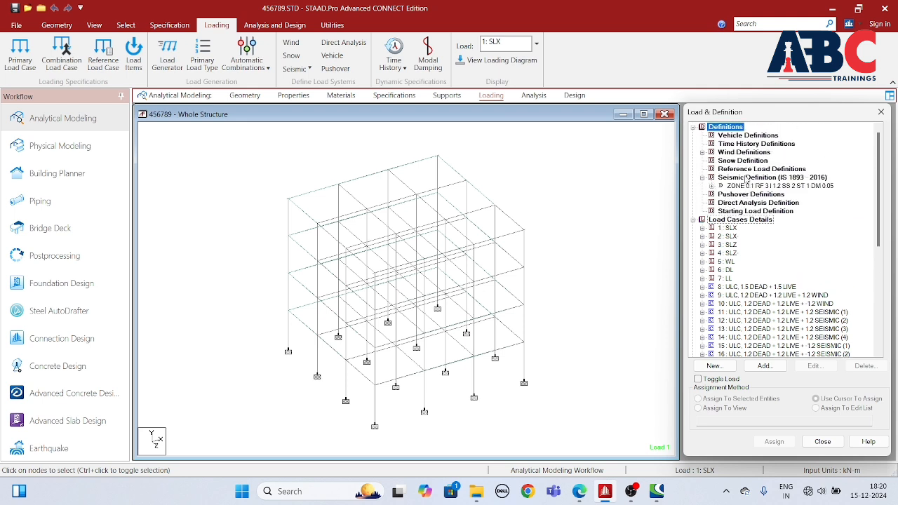
Expand seismic load cases 1 to 4 (SLX and SLZ) to inspect their 1893 load entries.
{"action": "left_click", "coordinate": [702, 228]}
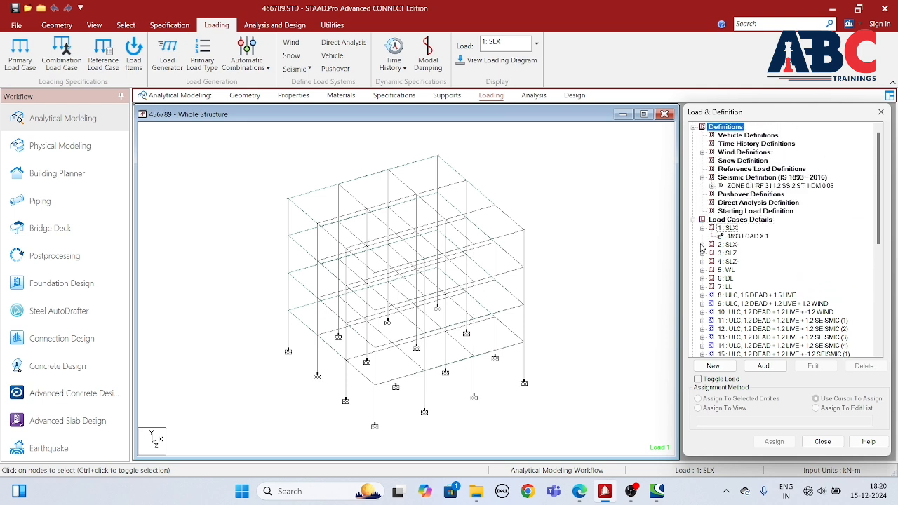
{"action": "left_click", "coordinate": [702, 244]}
{"action": "left_click", "coordinate": [702, 262]}
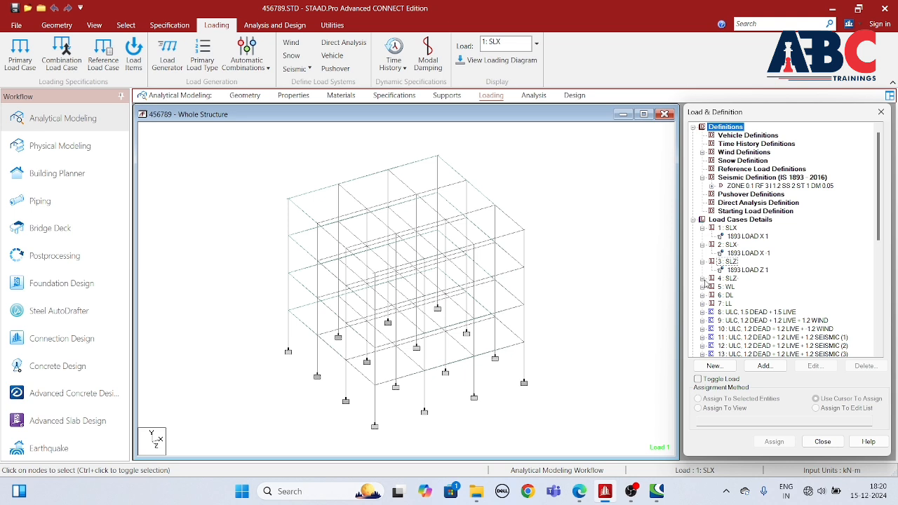
{"action": "left_click", "coordinate": [702, 278]}
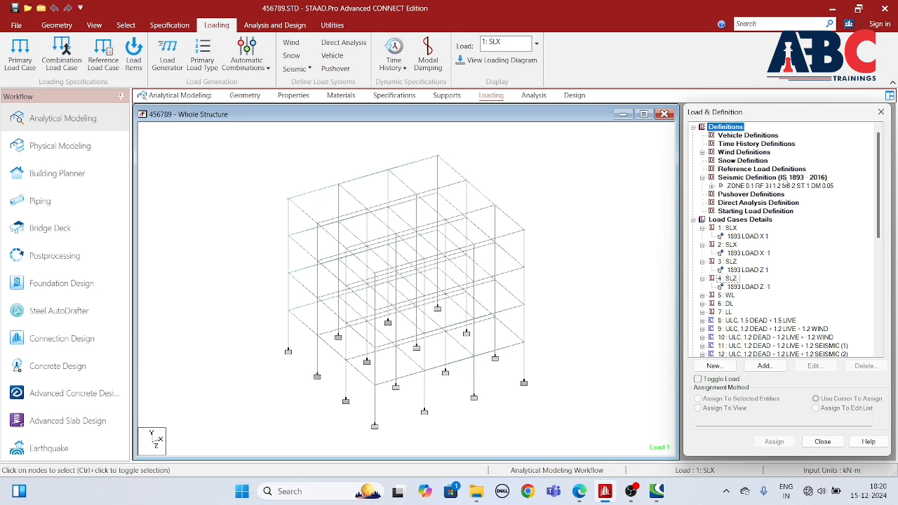
Inspect the TYPE 1 wind definition and the WL load case, displaying its -Z 1 wind load on the structure.
{"action": "left_click", "coordinate": [737, 153]}
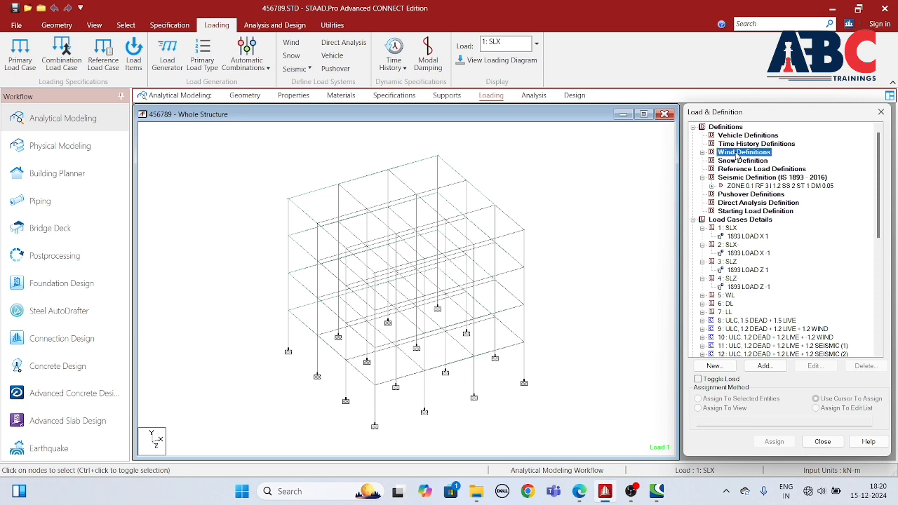
{"action": "left_click", "coordinate": [702, 153]}
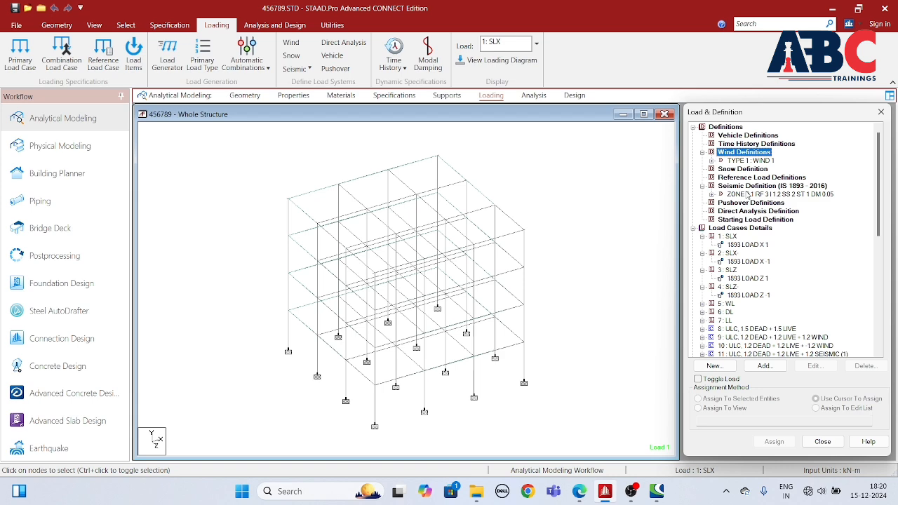
{"action": "left_click", "coordinate": [702, 304]}
{"action": "left_click", "coordinate": [772, 312]}
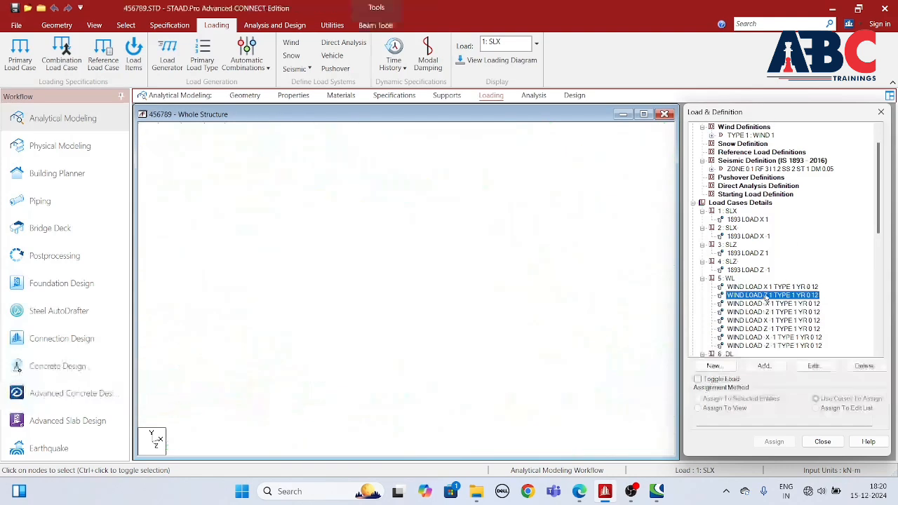
{"action": "scroll", "coordinate": [484, 253], "scroll_direction": "up", "scroll_amount": 3}
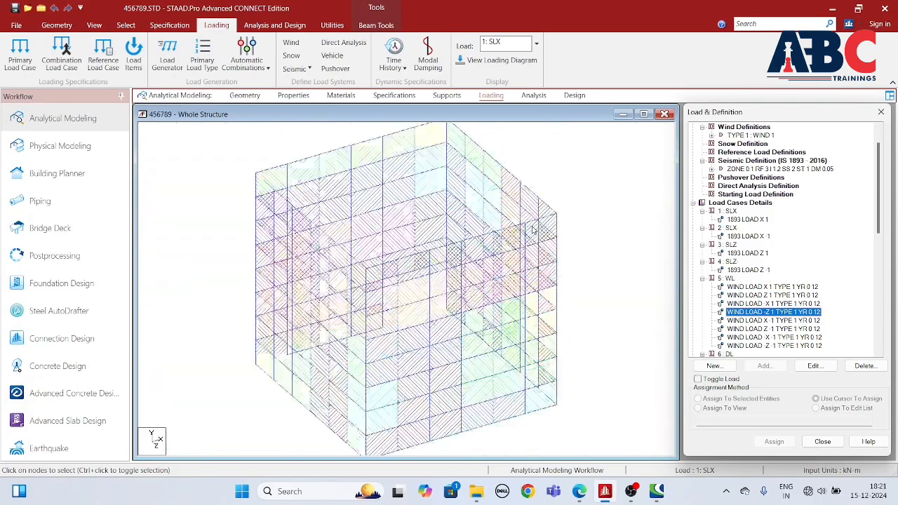
{"action": "scroll", "coordinate": [501, 266], "scroll_direction": "down", "scroll_amount": 3}
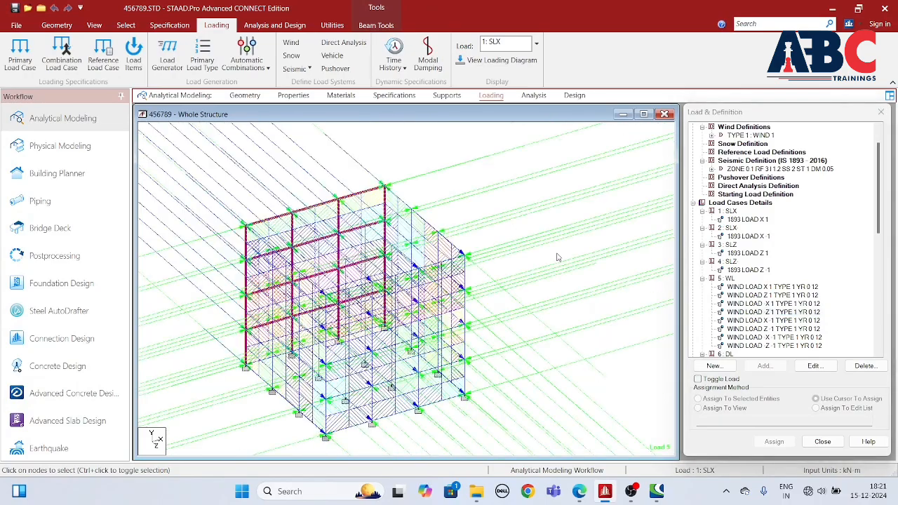
{"action": "left_click", "coordinate": [735, 312]}
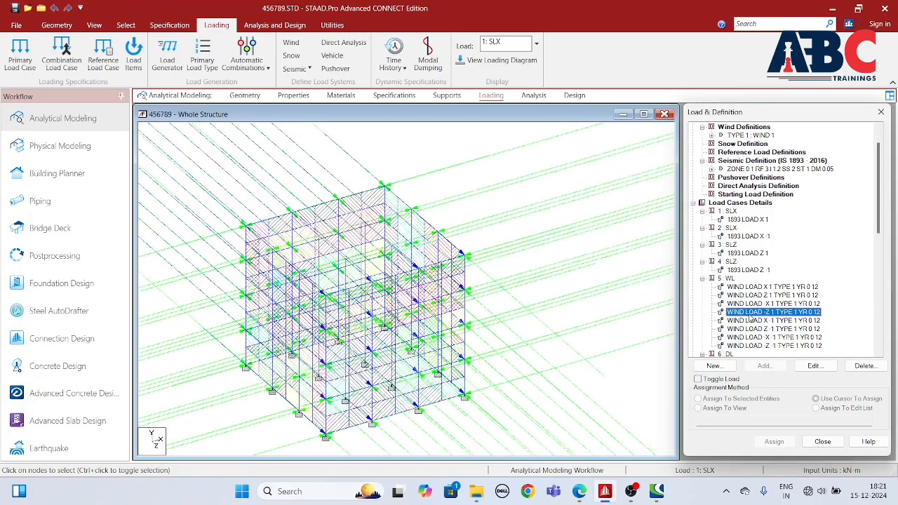
{"action": "scroll", "coordinate": [761, 154], "scroll_direction": "up", "scroll_amount": 1}
{"action": "scroll", "coordinate": [760, 153], "scroll_direction": "up", "scroll_amount": 1}
{"action": "left_click", "coordinate": [747, 160]}
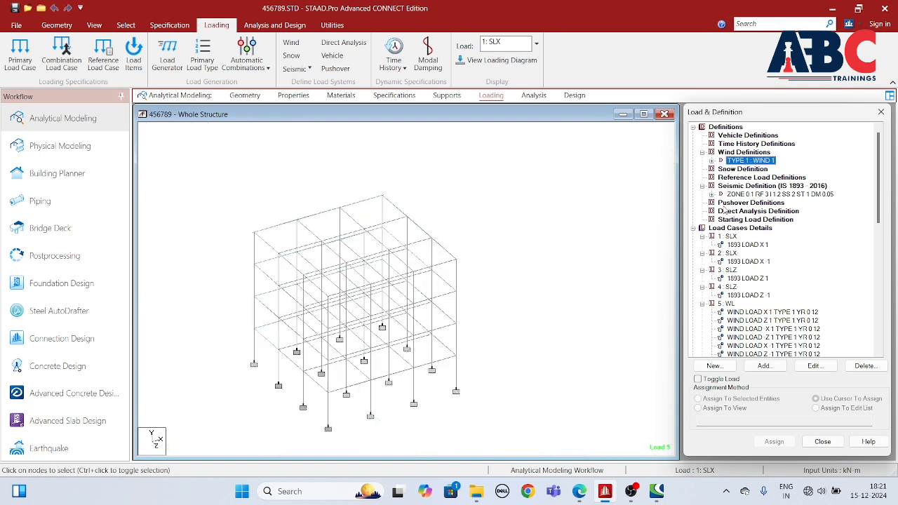
Display the DL case's selfweight and uniform member load and the LL case's floor load on the structure.
{"action": "scroll", "coordinate": [734, 256], "scroll_direction": "down", "scroll_amount": 3}
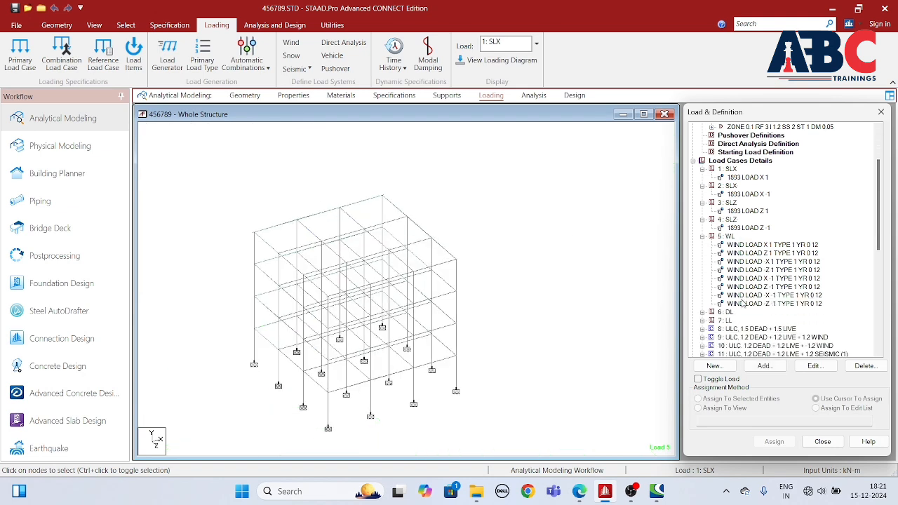
{"action": "left_click", "coordinate": [702, 311]}
{"action": "scroll", "coordinate": [703, 316], "scroll_direction": "down", "scroll_amount": 2}
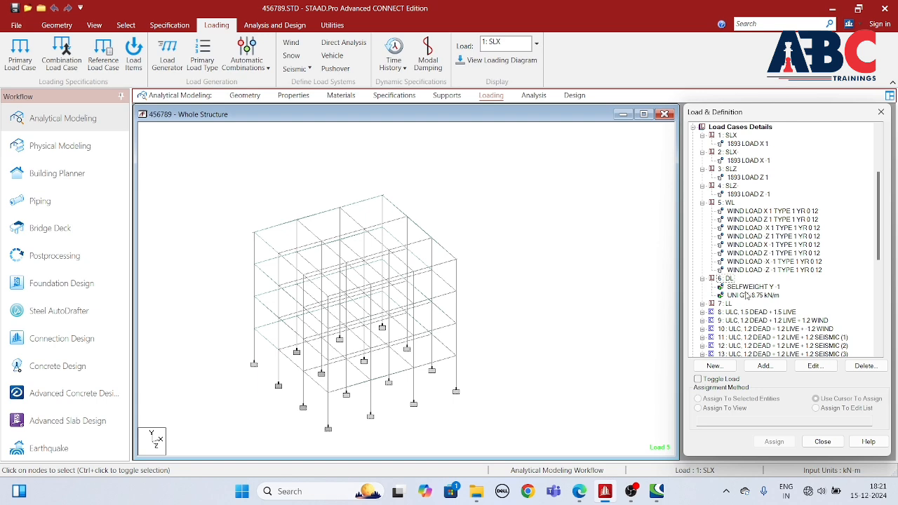
{"action": "left_click", "coordinate": [746, 288]}
{"action": "left_click", "coordinate": [744, 295]}
{"action": "scroll", "coordinate": [744, 294], "scroll_direction": "down", "scroll_amount": 3}
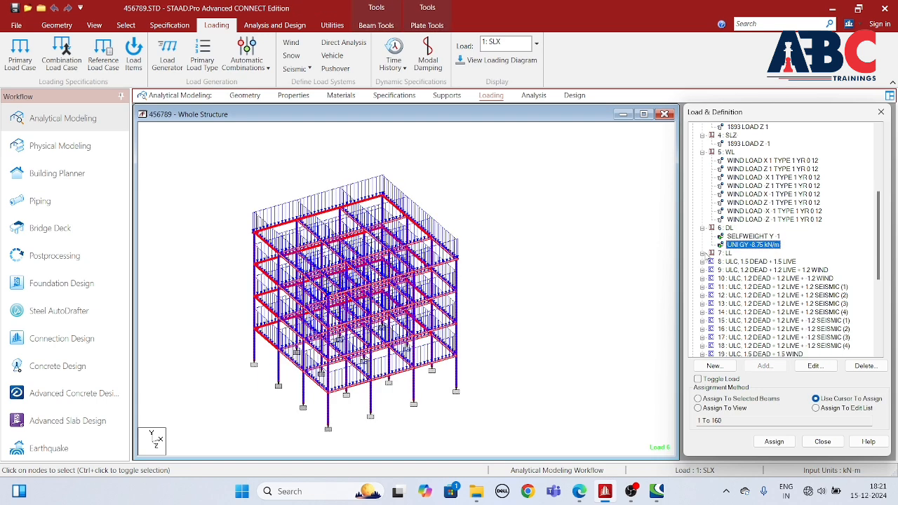
{"action": "left_click", "coordinate": [702, 253]}
{"action": "left_click", "coordinate": [738, 262]}
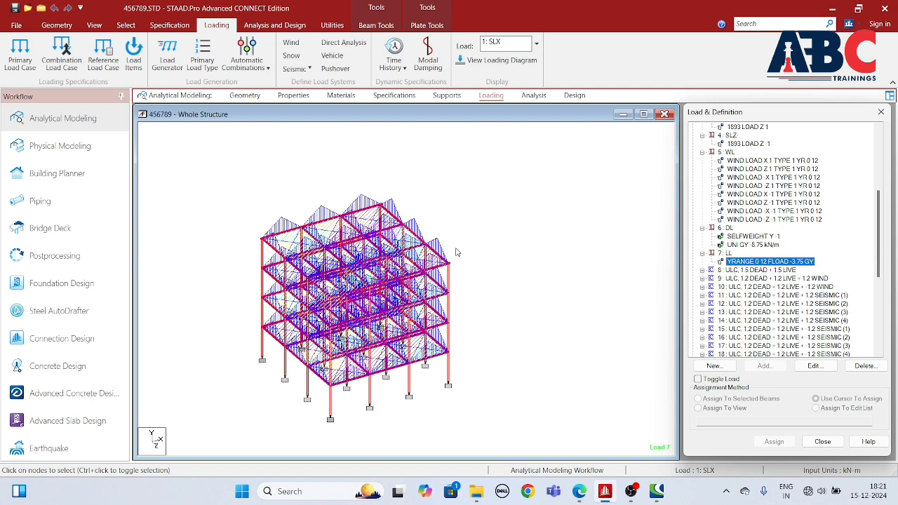
Look through the primary load entries and the ULC dead, live, wind and seismic load combinations.
{"action": "scroll", "coordinate": [769, 208], "scroll_direction": "up", "scroll_amount": 3}
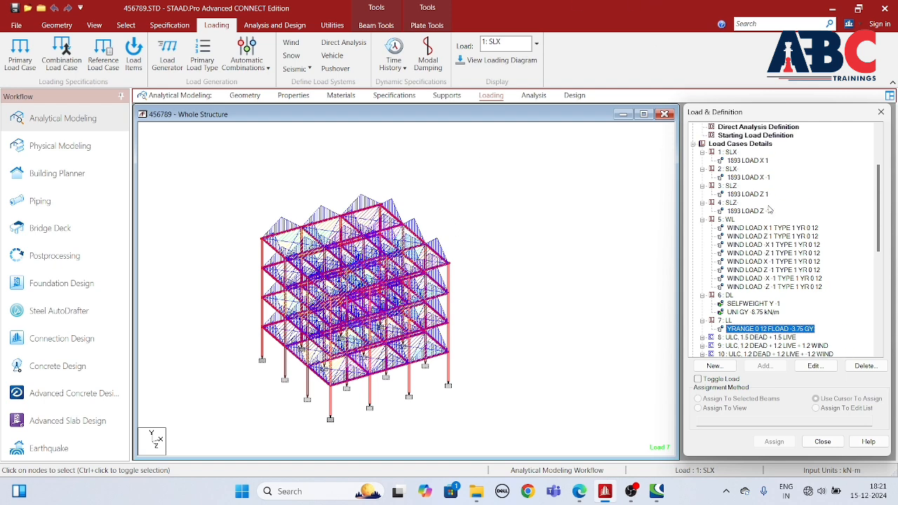
{"action": "left_click", "coordinate": [765, 195]}
{"action": "left_click", "coordinate": [742, 286]}
{"action": "scroll", "coordinate": [748, 299], "scroll_direction": "down", "scroll_amount": 1}
{"action": "left_click", "coordinate": [751, 336]}
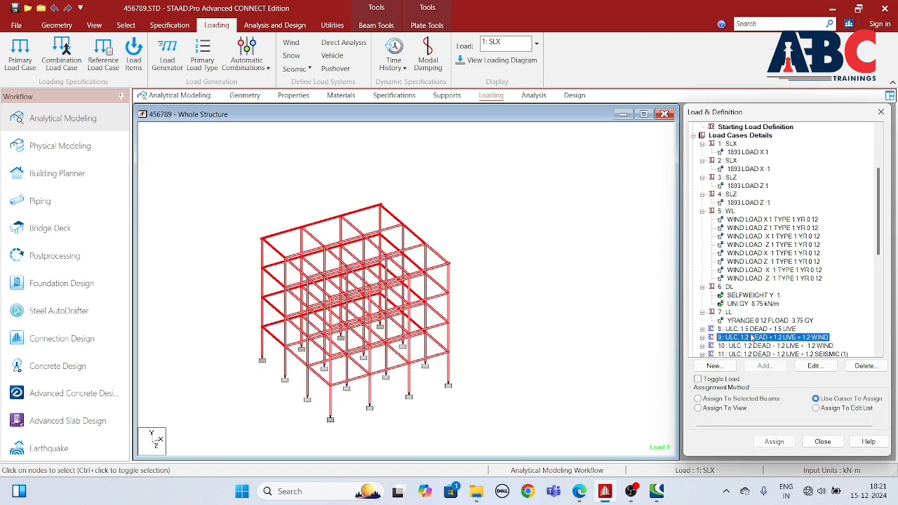
{"action": "scroll", "coordinate": [754, 336], "scroll_direction": "down", "scroll_amount": 2}
{"action": "left_click", "coordinate": [755, 329]}
{"action": "scroll", "coordinate": [756, 328], "scroll_direction": "down", "scroll_amount": 2}
{"action": "left_click", "coordinate": [757, 319]}
{"action": "scroll", "coordinate": [754, 327], "scroll_direction": "up", "scroll_amount": 1}
{"action": "scroll", "coordinate": [755, 327], "scroll_direction": "up", "scroll_amount": 2}
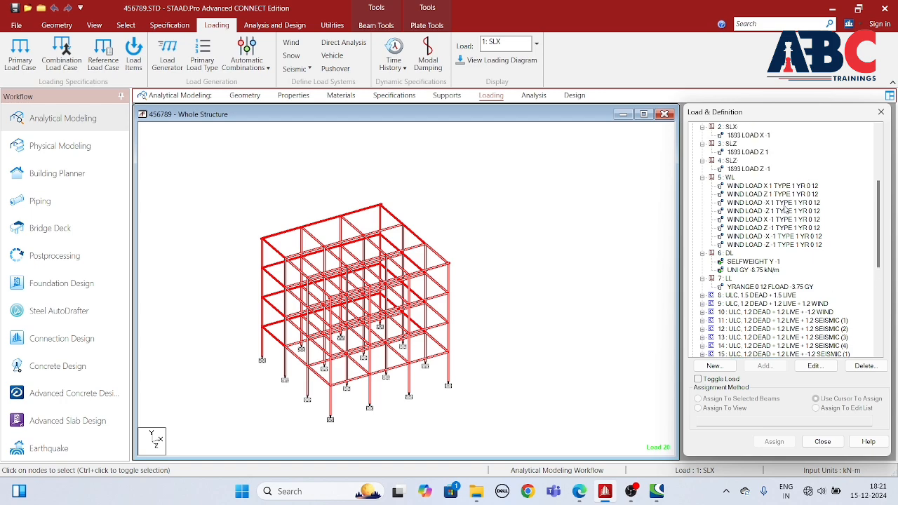
Display the WL case's -Z 1 wind load again and clear the selection to view the whole load case.
{"action": "left_click", "coordinate": [784, 209]}
{"action": "left_click", "coordinate": [479, 274]}
{"action": "scroll", "coordinate": [499, 168], "scroll_direction": "up", "scroll_amount": 2}
{"action": "scroll", "coordinate": [600, 373], "scroll_direction": "down", "scroll_amount": 2}
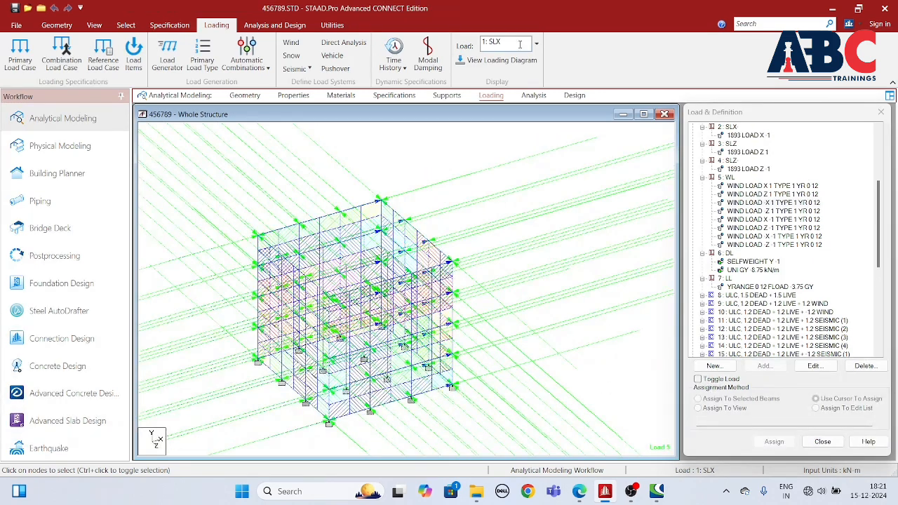
Inspect the model's analysis command list and the Perform Analysis print options.
{"action": "left_click", "coordinate": [533, 94]}
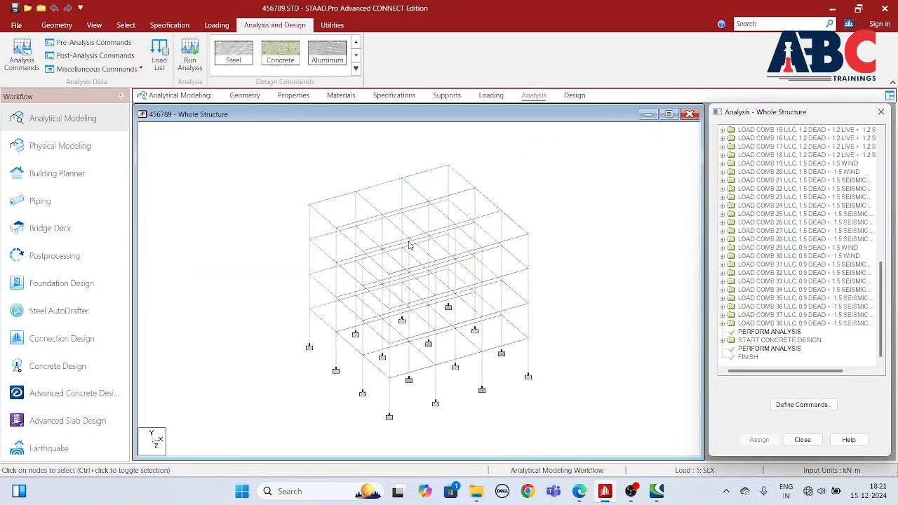
{"action": "left_click", "coordinate": [22, 56]}
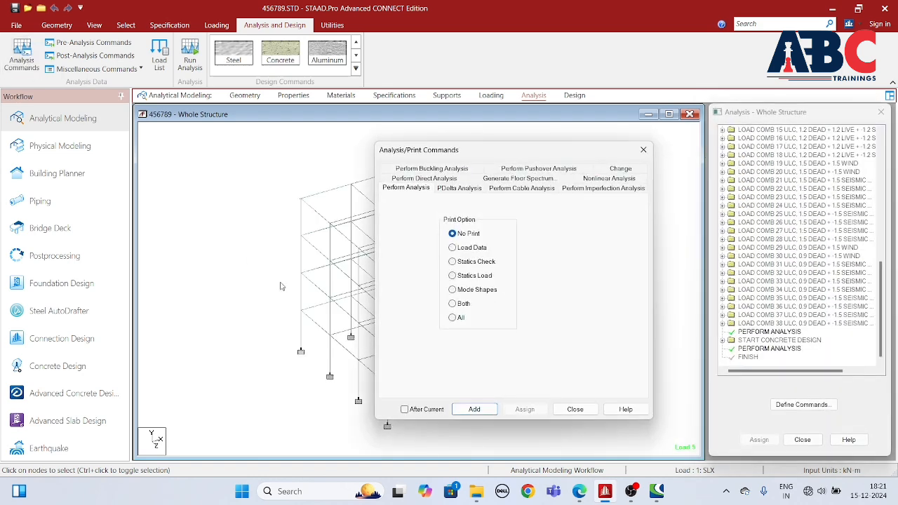
{"action": "left_click", "coordinate": [642, 149]}
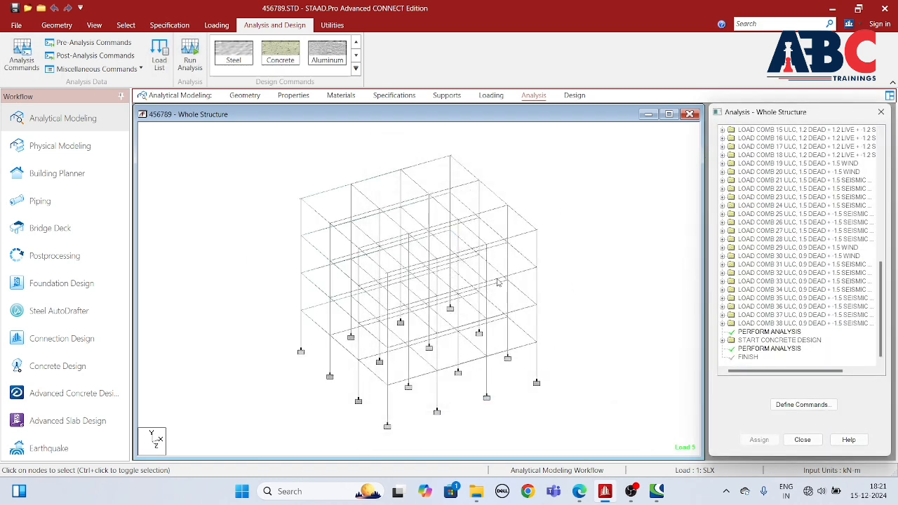
Display the concrete design commands for the whole structure and check the current design code.
{"action": "left_click", "coordinate": [573, 95]}
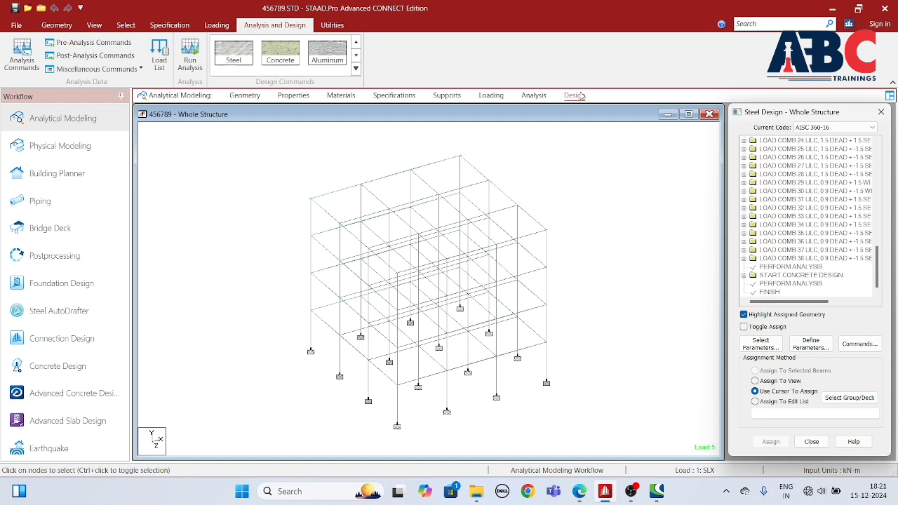
{"action": "left_click", "coordinate": [282, 51]}
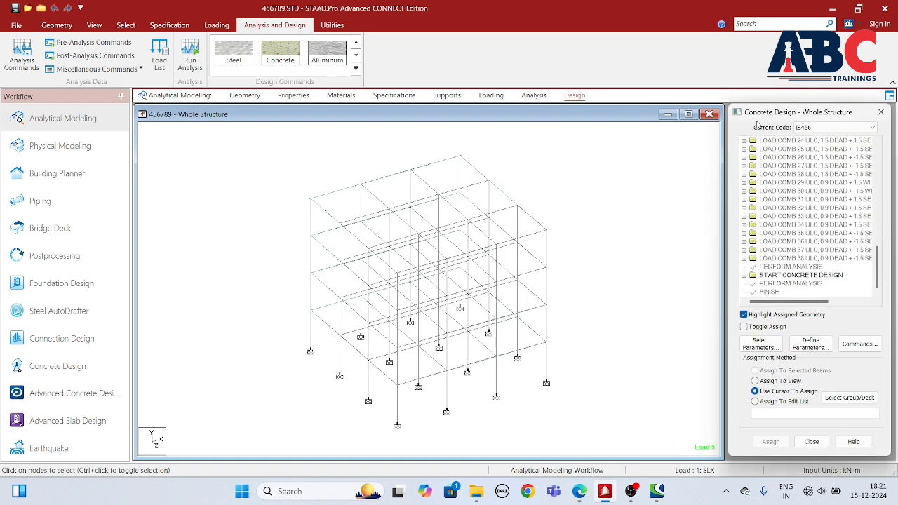
{"action": "left_click", "coordinate": [834, 126]}
{"action": "left_click", "coordinate": [835, 126]}
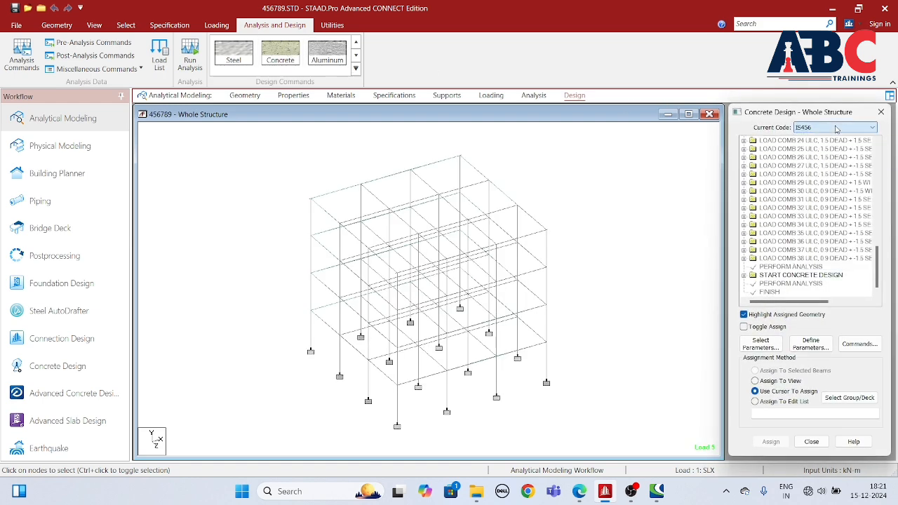
Look through the selected concrete design parameters and the Design Parameters definitions, including the BRACE options.
{"action": "left_click", "coordinate": [792, 348]}
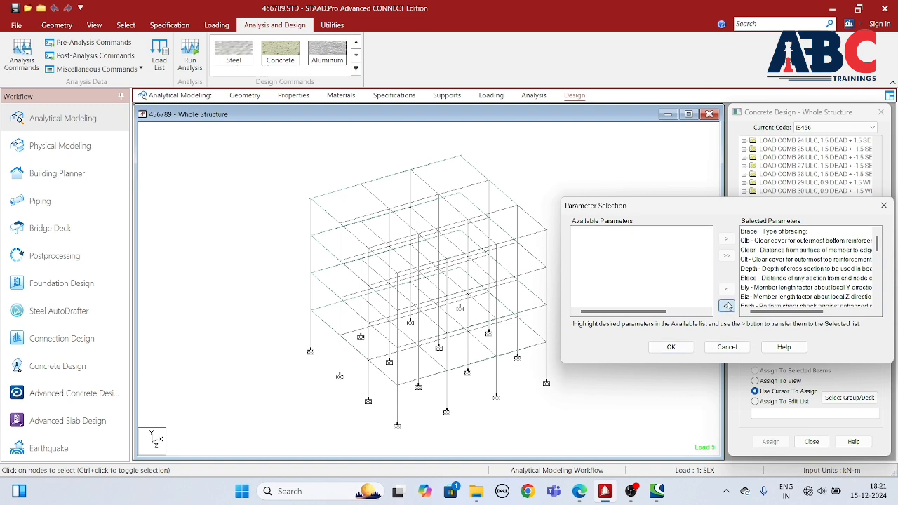
{"action": "scroll", "coordinate": [635, 293], "scroll_direction": "down", "scroll_amount": 3}
{"action": "scroll", "coordinate": [634, 293], "scroll_direction": "down", "scroll_amount": 5}
{"action": "left_click", "coordinate": [883, 205]}
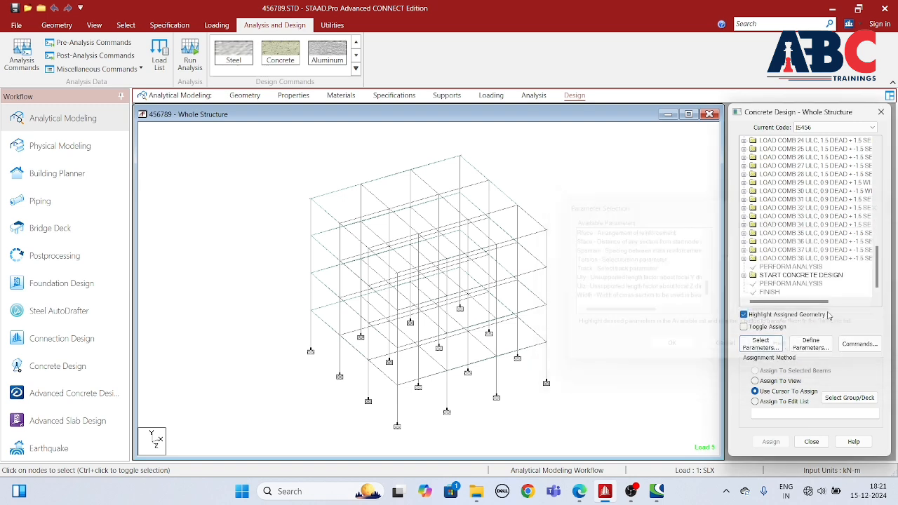
{"action": "left_click", "coordinate": [812, 344]}
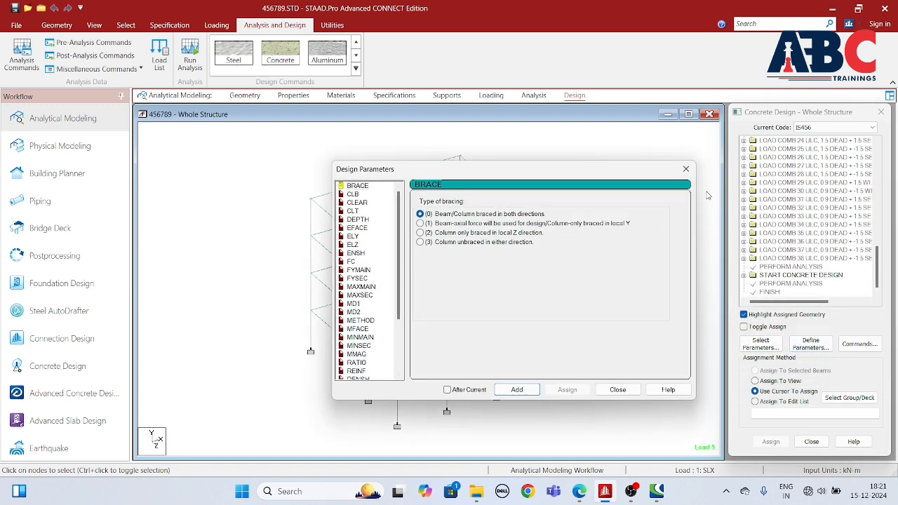
{"action": "left_click", "coordinate": [686, 182]}
Expand the START CONCRETE DESIGN block and read through its code, strength, bar size and member design commands.
{"action": "left_click", "coordinate": [744, 275]}
{"action": "scroll", "coordinate": [786, 255], "scroll_direction": "up", "scroll_amount": 1}
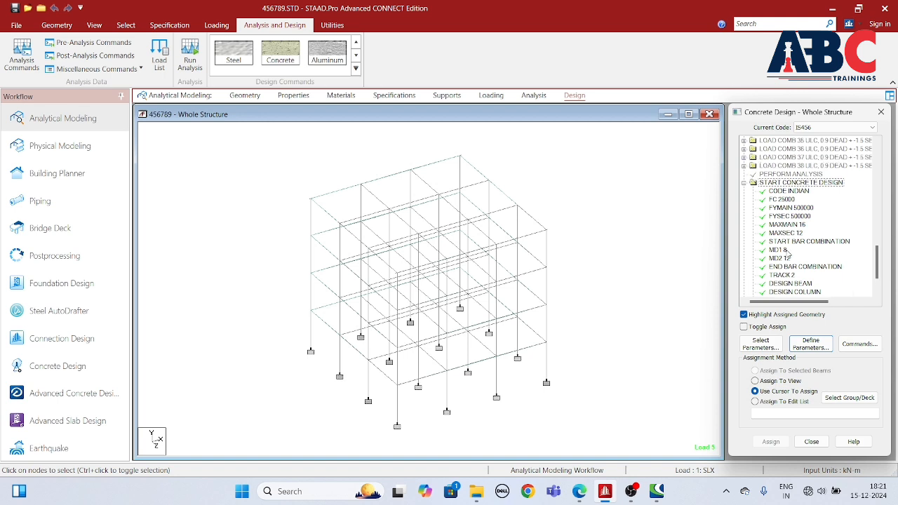
{"action": "scroll", "coordinate": [787, 252], "scroll_direction": "down", "scroll_amount": 1}
{"action": "scroll", "coordinate": [787, 251], "scroll_direction": "down", "scroll_amount": 1}
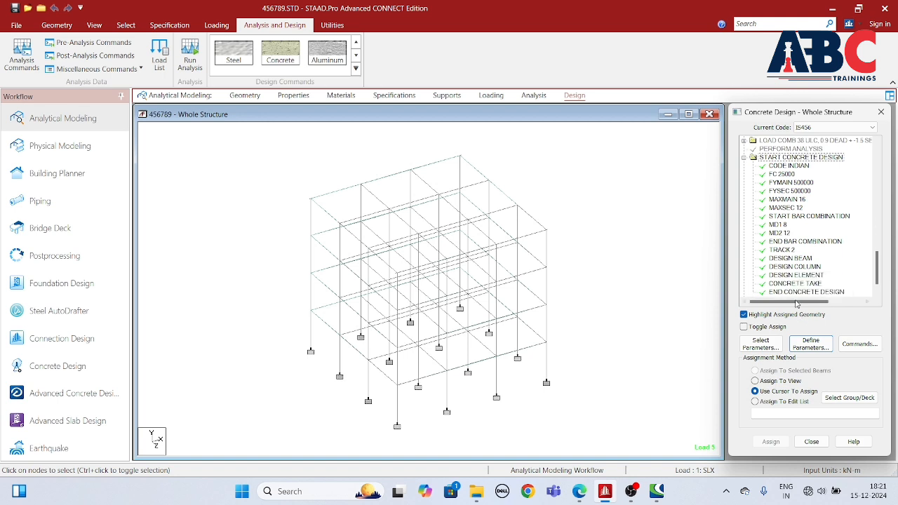
{"action": "scroll", "coordinate": [388, 244], "scroll_direction": "down", "scroll_amount": 1}
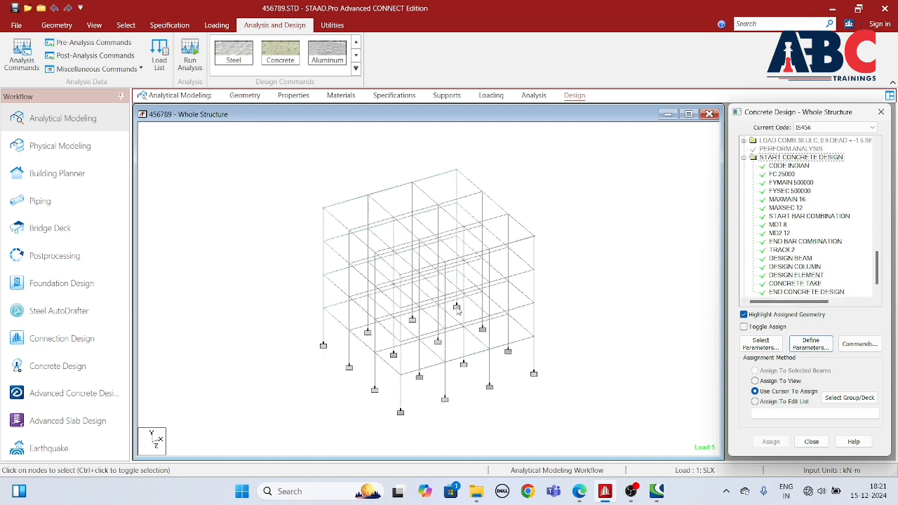
{"action": "middle_click_drag", "start_coordinate": [456, 306], "coordinate": [451, 291]}
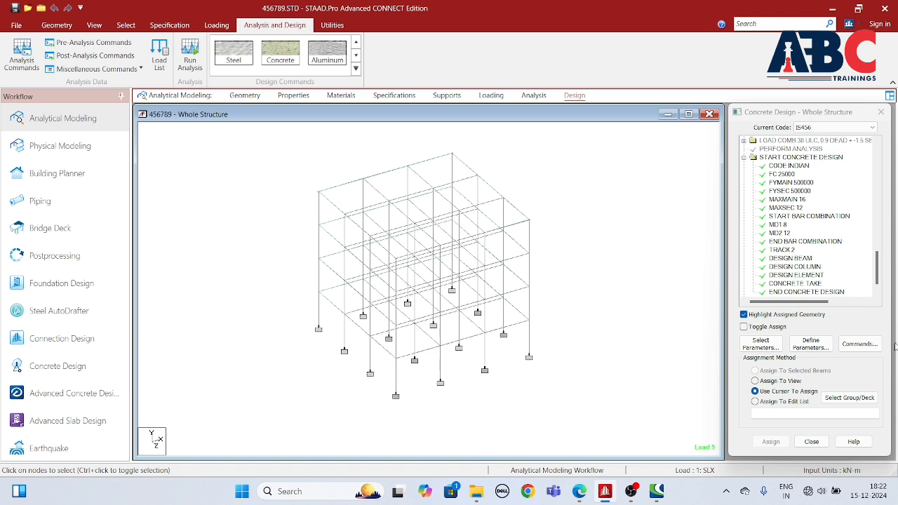
Inspect the available concrete design commands for beams, columns, slabs and take-off.
{"action": "left_click", "coordinate": [855, 345]}
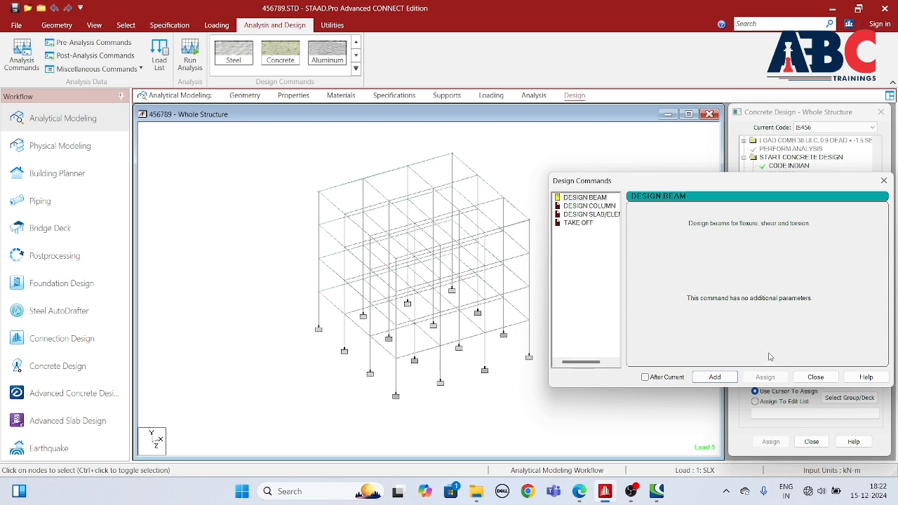
{"action": "left_click", "coordinate": [815, 377]}
{"action": "scroll", "coordinate": [431, 361], "scroll_direction": "down", "scroll_amount": 1}
{"action": "middle_click_drag", "start_coordinate": [459, 347], "coordinate": [485, 338]}
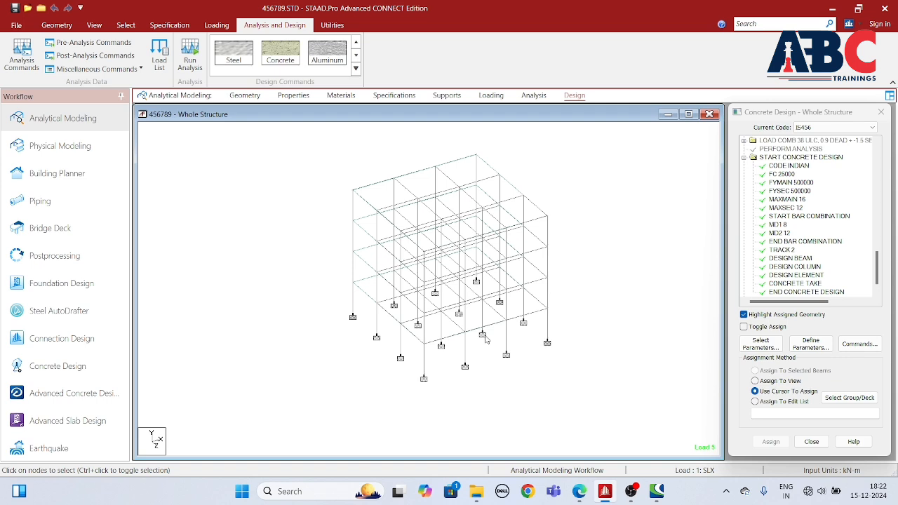
Add a Perform Analysis command with the No Print option.
{"action": "left_click", "coordinate": [21, 54]}
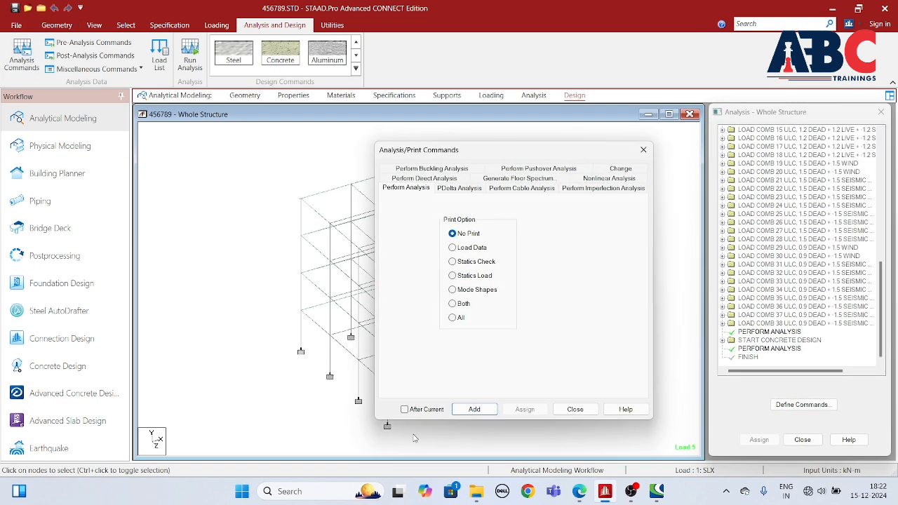
{"action": "left_click", "coordinate": [463, 410]}
{"action": "left_click", "coordinate": [572, 408]}
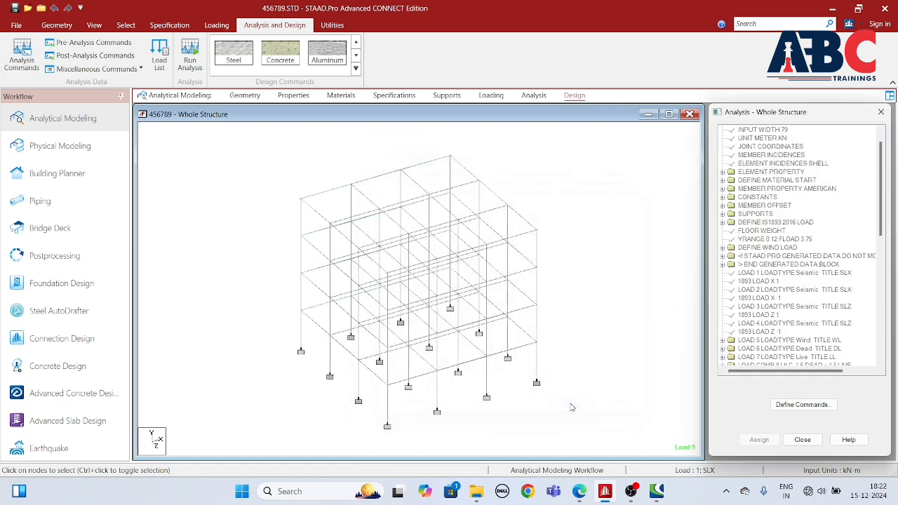
Run the analysis of the structure and open its output file for viewing.
{"action": "left_click", "coordinate": [189, 56]}
{"action": "left_click", "coordinate": [442, 317]}
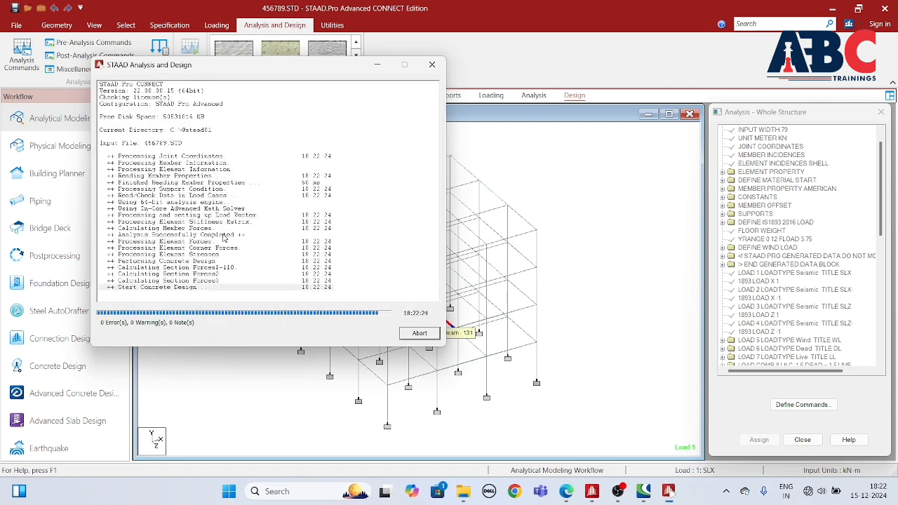
{"action": "left_click", "coordinate": [123, 309]}
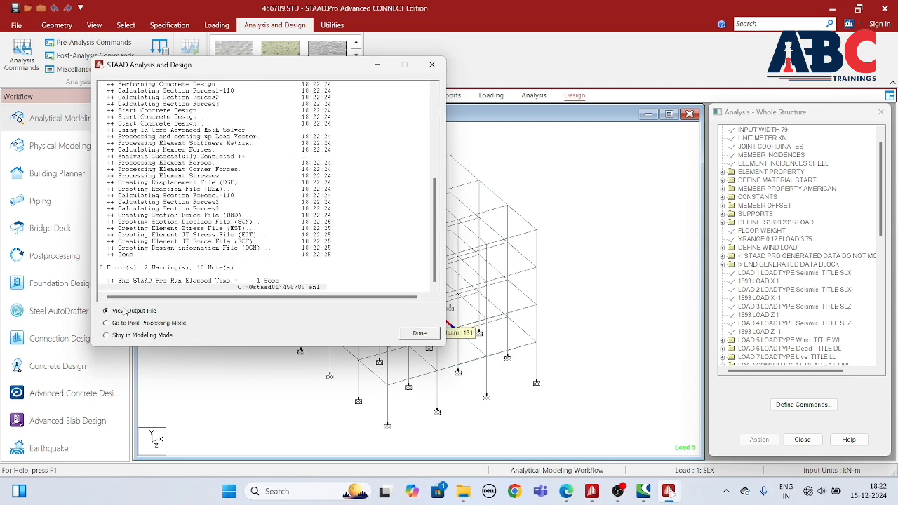
{"action": "left_click", "coordinate": [429, 334]}
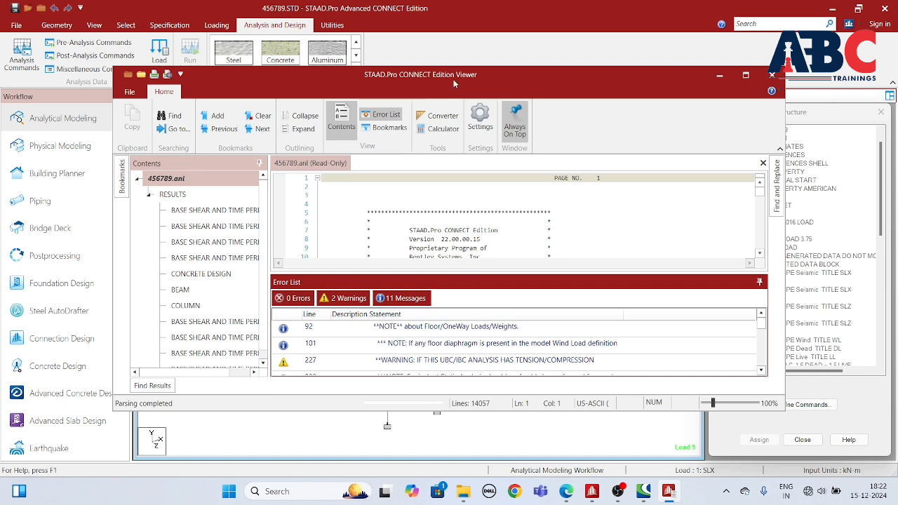
Enlarge the output text area and read through the input listing down to the floor and wind load notes.
{"action": "left_click_drag", "start_coordinate": [456, 75], "coordinate": [455, 30]}
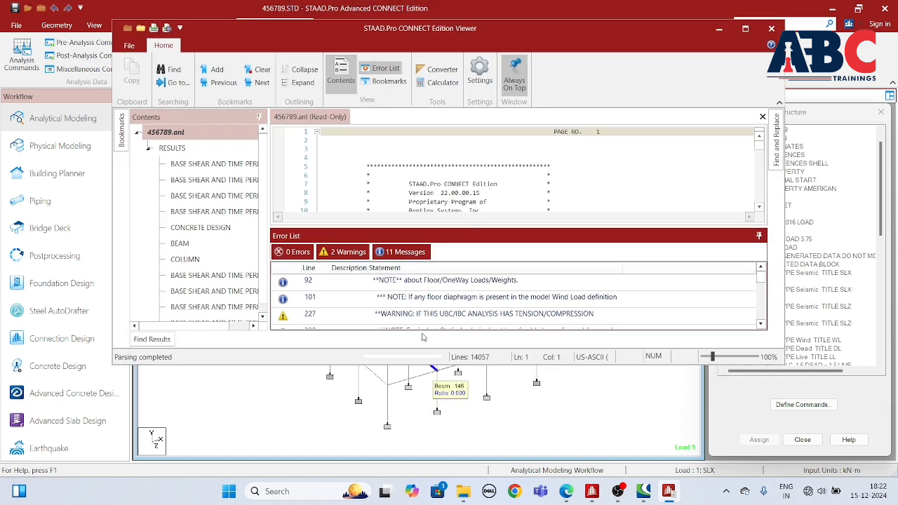
{"action": "scroll", "coordinate": [451, 186], "scroll_direction": "down", "scroll_amount": 4}
{"action": "scroll", "coordinate": [451, 186], "scroll_direction": "down", "scroll_amount": 5}
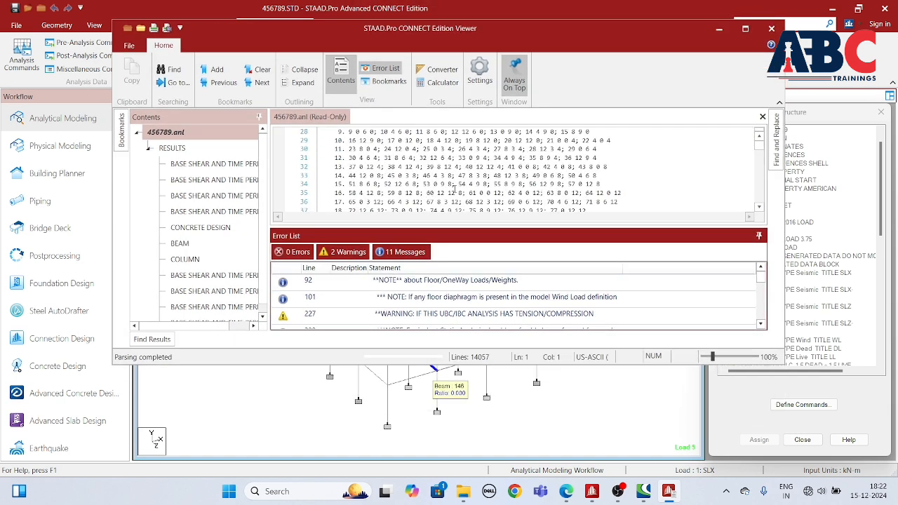
{"action": "left_click_drag", "start_coordinate": [467, 226], "coordinate": [457, 325]}
{"action": "scroll", "coordinate": [462, 250], "scroll_direction": "up", "scroll_amount": 4}
{"action": "scroll", "coordinate": [462, 250], "scroll_direction": "down", "scroll_amount": 20}
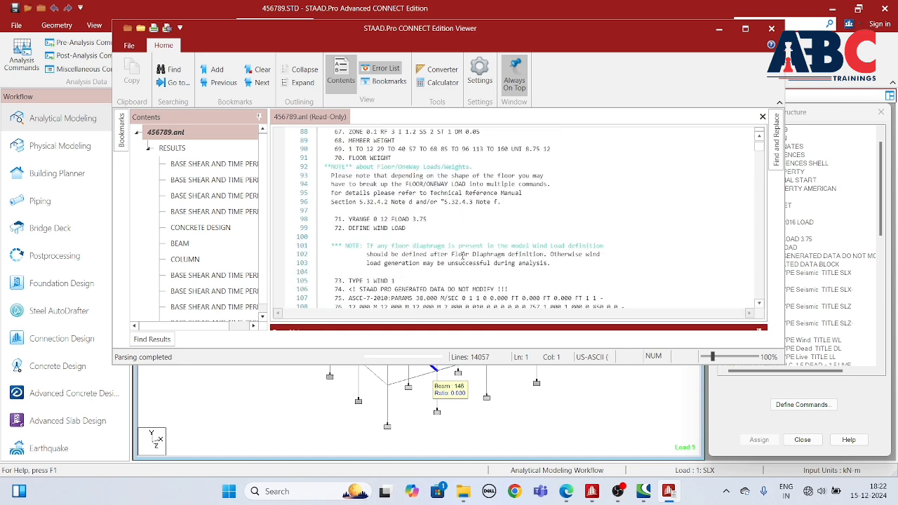
Visit the base shear, concrete design, beam and column sections of the output and read the beam 1 design results.
{"action": "left_click", "coordinate": [198, 166]}
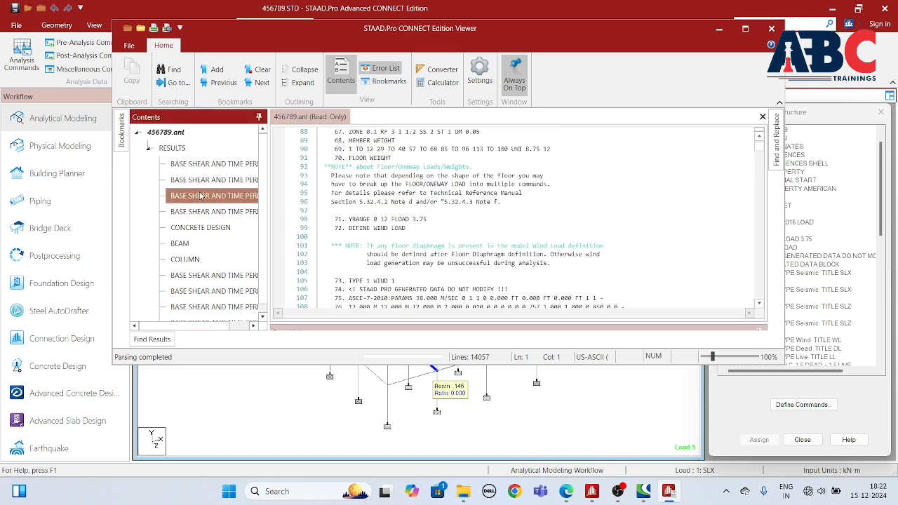
{"action": "left_click", "coordinate": [193, 227]}
{"action": "left_click", "coordinate": [188, 245]}
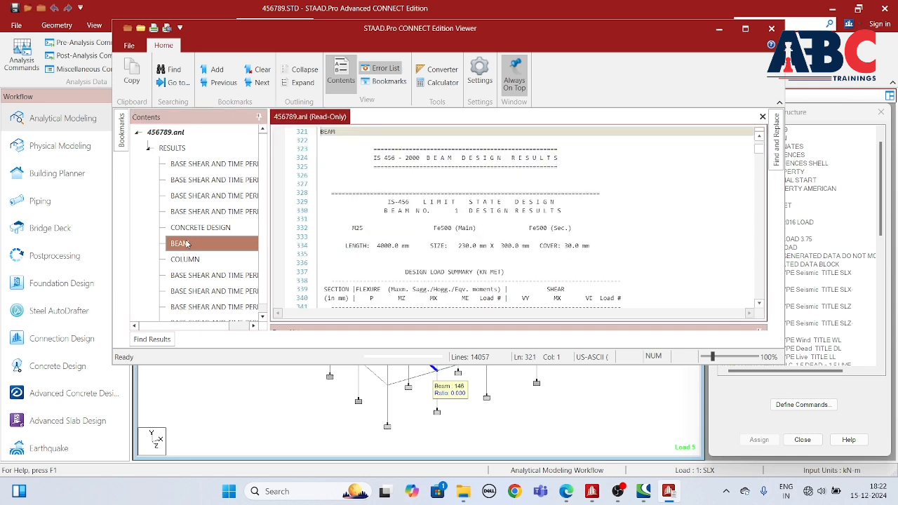
{"action": "left_click", "coordinate": [183, 260]}
{"action": "left_click", "coordinate": [203, 264]}
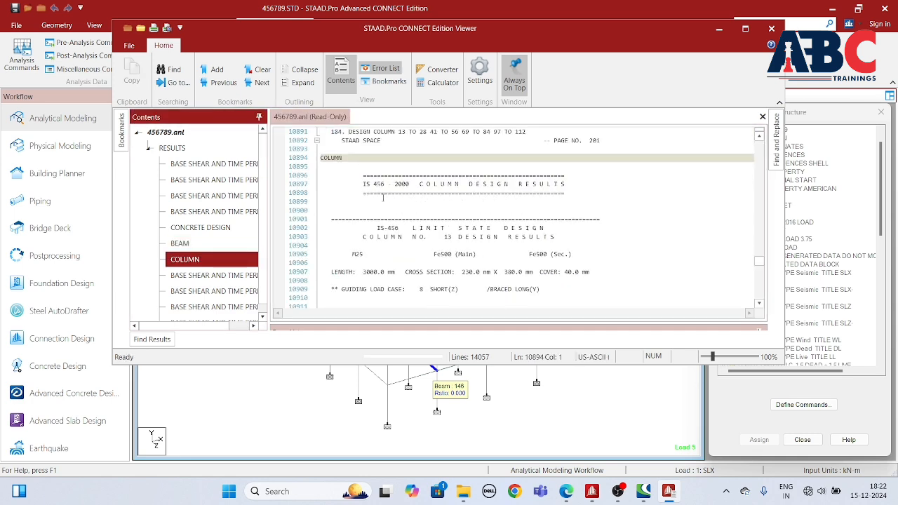
{"action": "key", "text": "Up"}
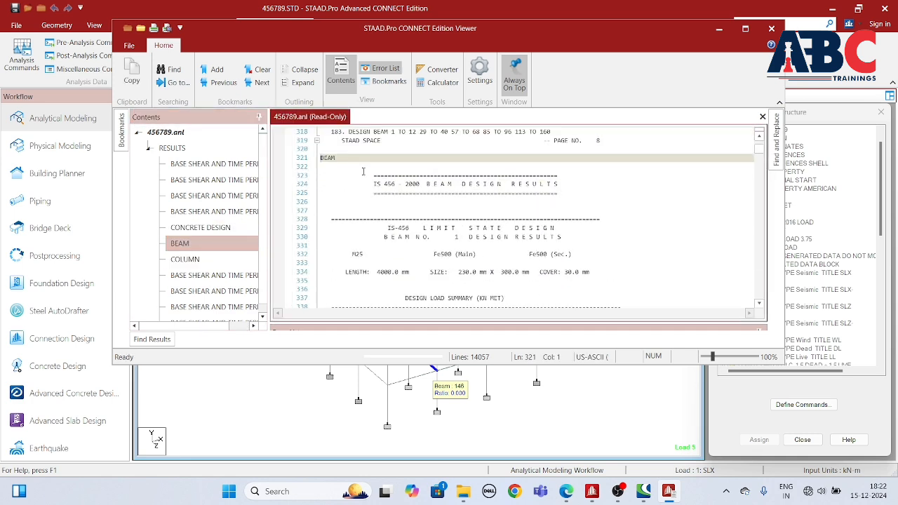
{"action": "scroll", "coordinate": [500, 210], "scroll_direction": "down", "scroll_amount": 17}
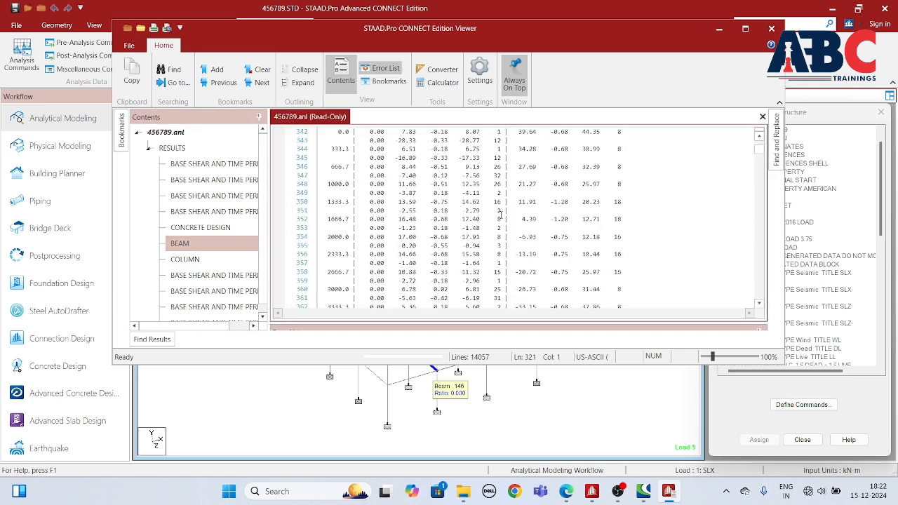
Look through the remaining result sections, then examine the beam reinforcement summary and the base shear and time period in X.
{"action": "left_click", "coordinate": [236, 281]}
{"action": "scroll", "coordinate": [220, 300], "scroll_direction": "down", "scroll_amount": 1}
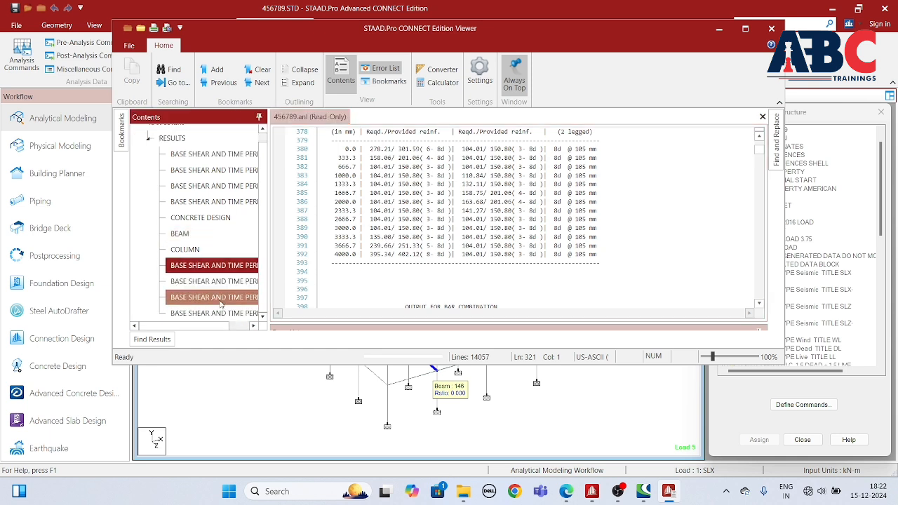
{"action": "scroll", "coordinate": [199, 226], "scroll_direction": "up", "scroll_amount": 1}
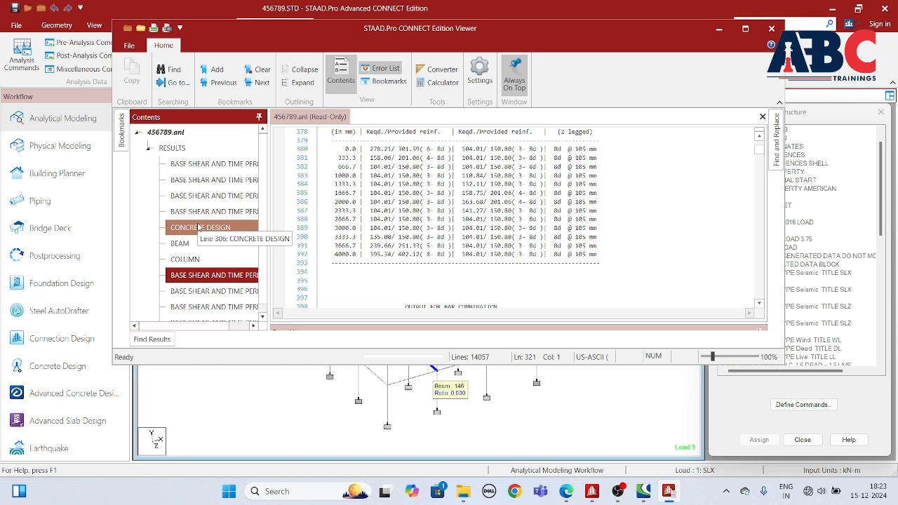
{"action": "scroll", "coordinate": [415, 228], "scroll_direction": "up", "scroll_amount": 20}
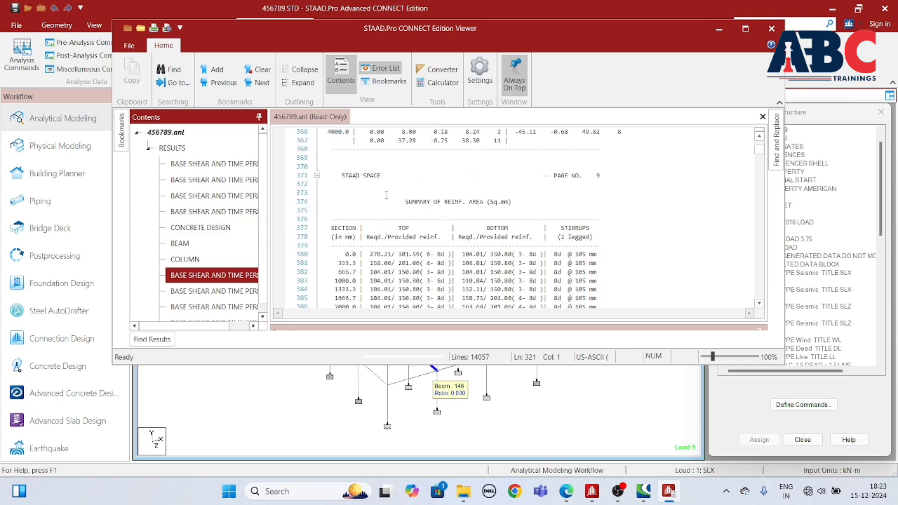
{"action": "scroll", "coordinate": [415, 228], "scroll_direction": "up", "scroll_amount": 20}
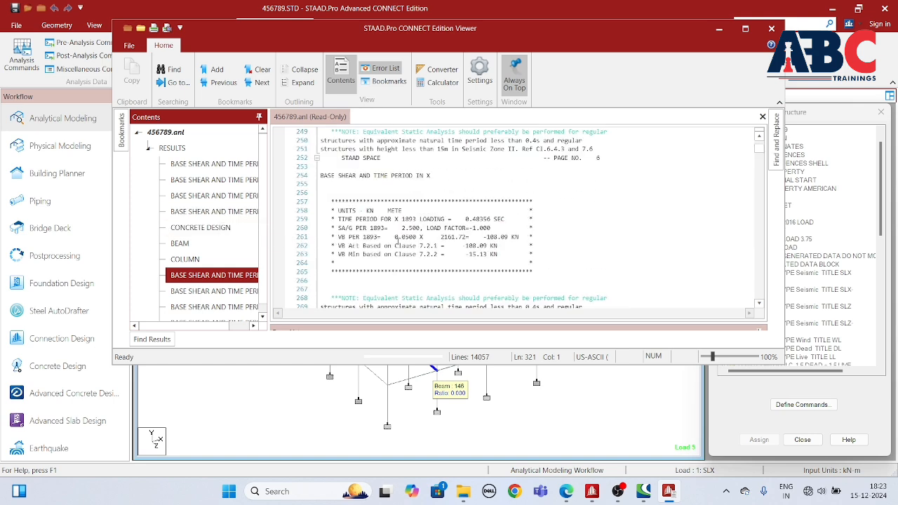
Read the load combinations and the dead and live load entries in the output file, then close the viewer.
{"action": "left_click", "coordinate": [235, 181]}
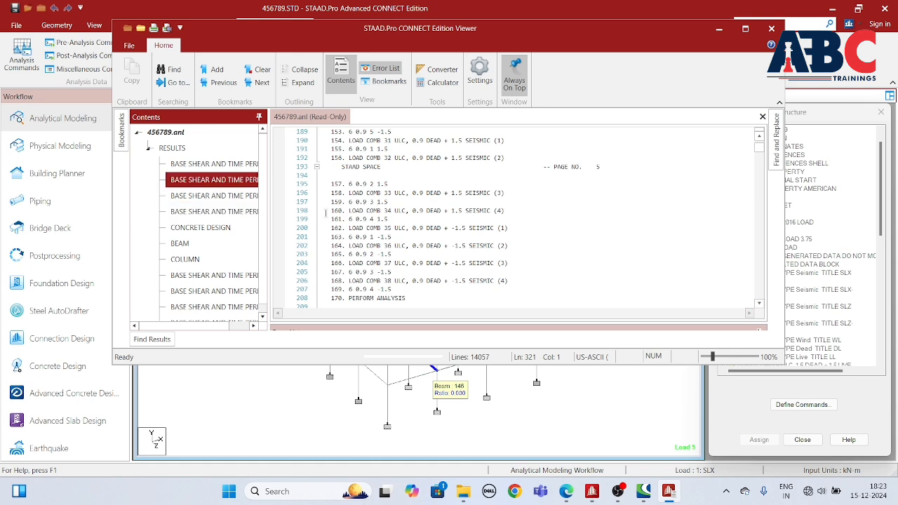
{"action": "scroll", "coordinate": [485, 298], "scroll_direction": "up", "scroll_amount": 18}
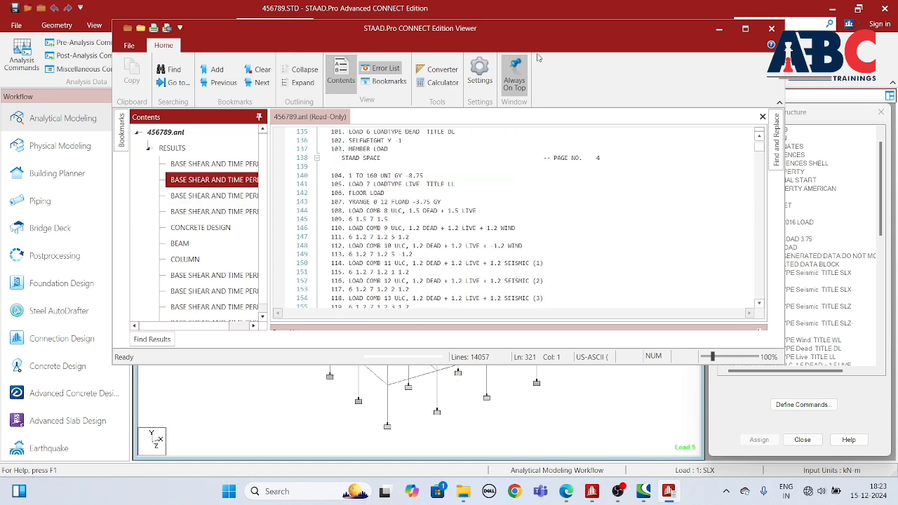
{"action": "left_click_drag", "start_coordinate": [546, 27], "coordinate": [494, 160]}
{"action": "left_click", "coordinate": [720, 161]}
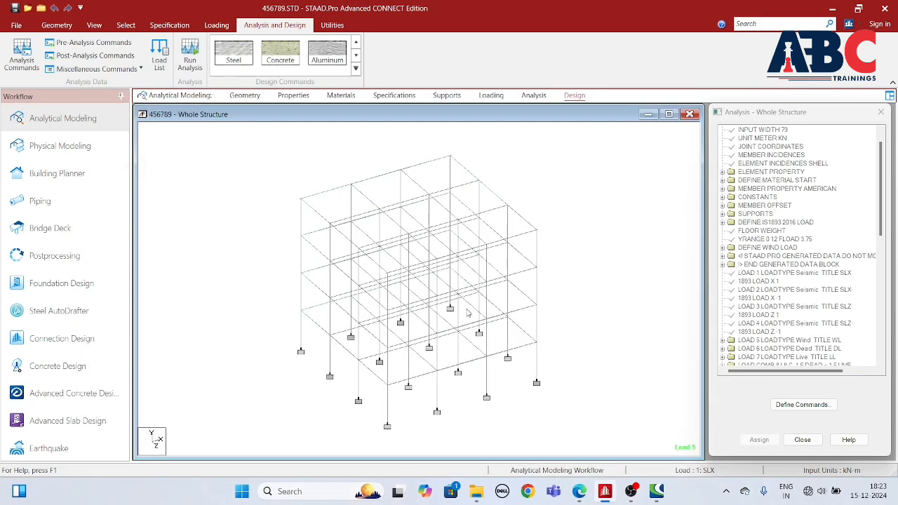
Open a 3D rendering of the whole structure, then reposition its window over the wireframe view and make it taller.
{"action": "left_click", "coordinate": [94, 25]}
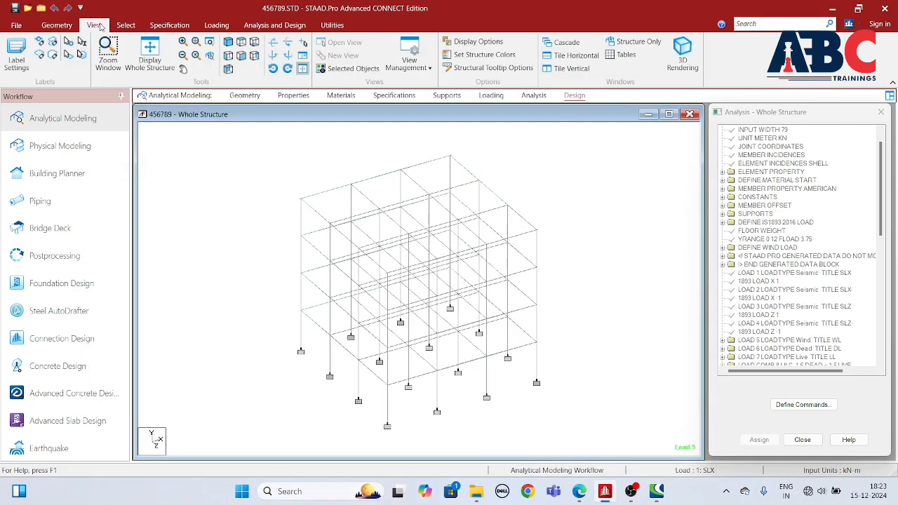
{"action": "left_click", "coordinate": [681, 55]}
{"action": "left_click_drag", "start_coordinate": [504, 413], "coordinate": [524, 279]}
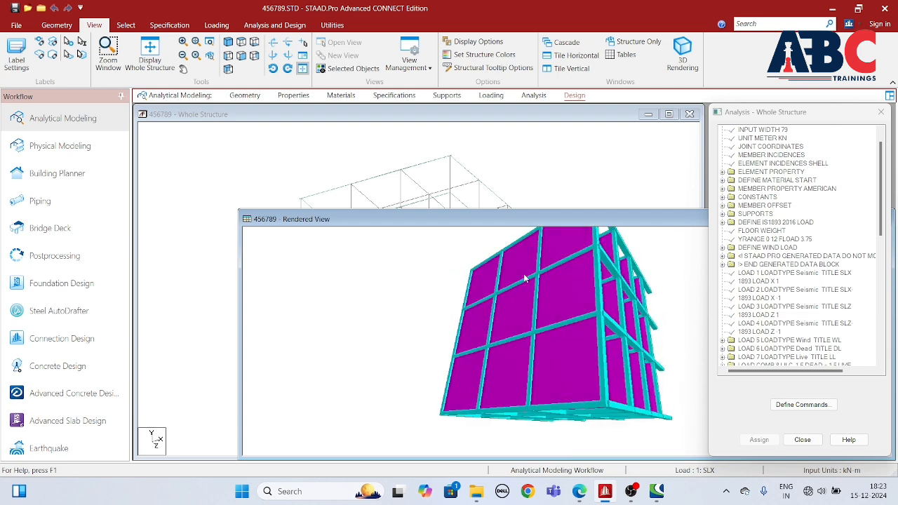
{"action": "left_click_drag", "start_coordinate": [623, 345], "coordinate": [675, 353]}
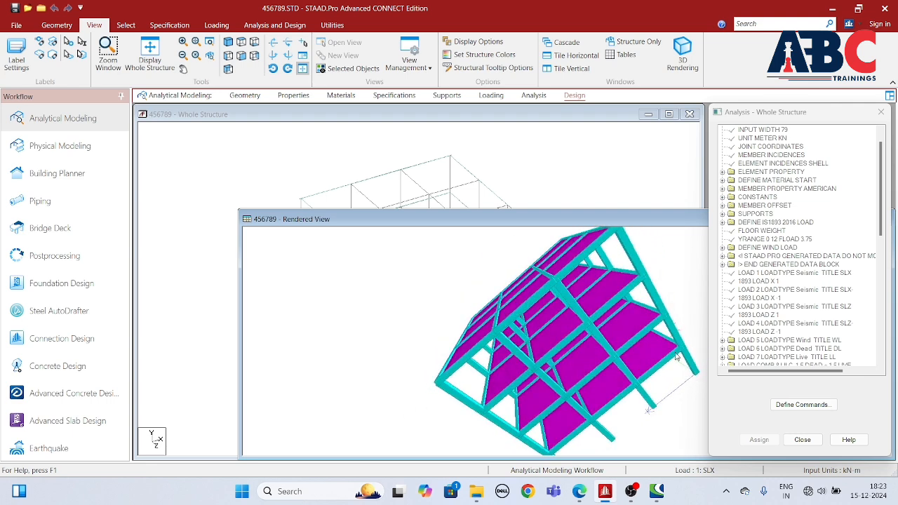
{"action": "left_click_drag", "start_coordinate": [578, 221], "coordinate": [367, 158]}
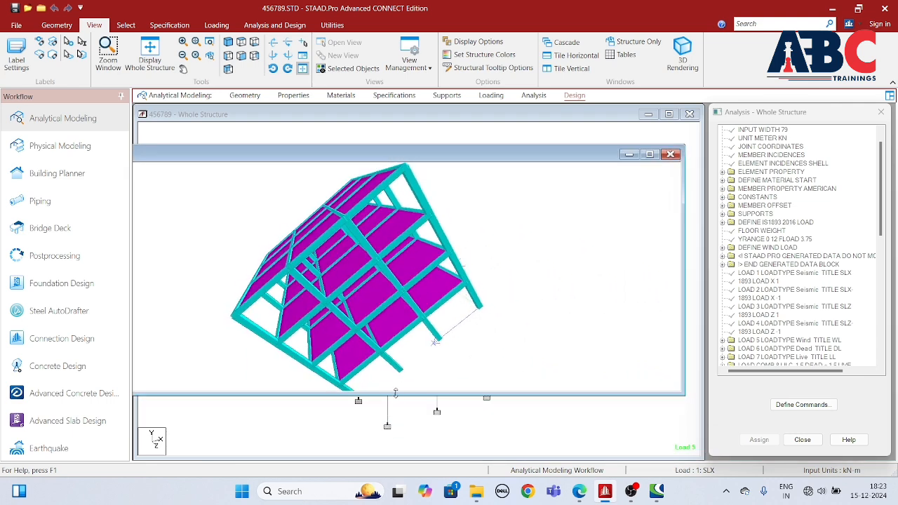
{"action": "left_click_drag", "start_coordinate": [396, 394], "coordinate": [396, 456]}
Examine the rendered frame's columns, beams and floor slabs from several sides and from above.
{"action": "left_click_drag", "start_coordinate": [446, 234], "coordinate": [421, 313]}
{"action": "left_click_drag", "start_coordinate": [233, 305], "coordinate": [542, 302]}
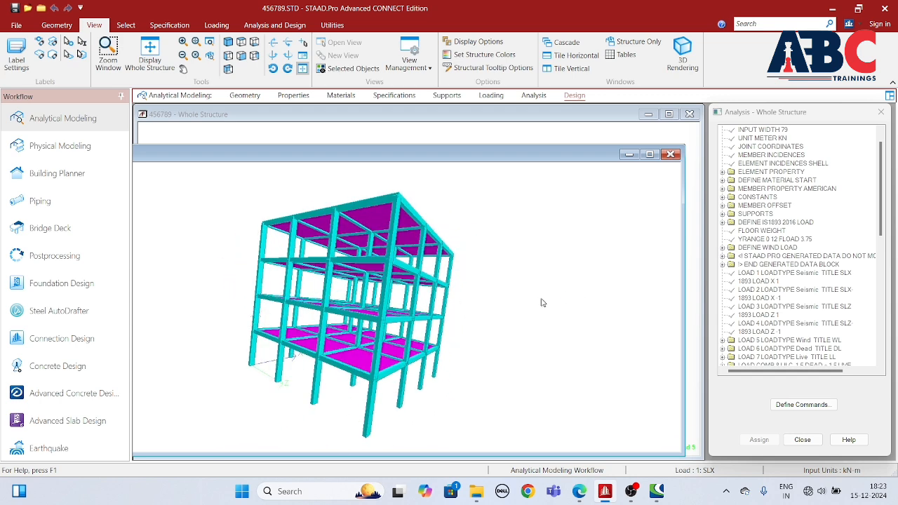
{"action": "left_click_drag", "start_coordinate": [355, 302], "coordinate": [265, 312]}
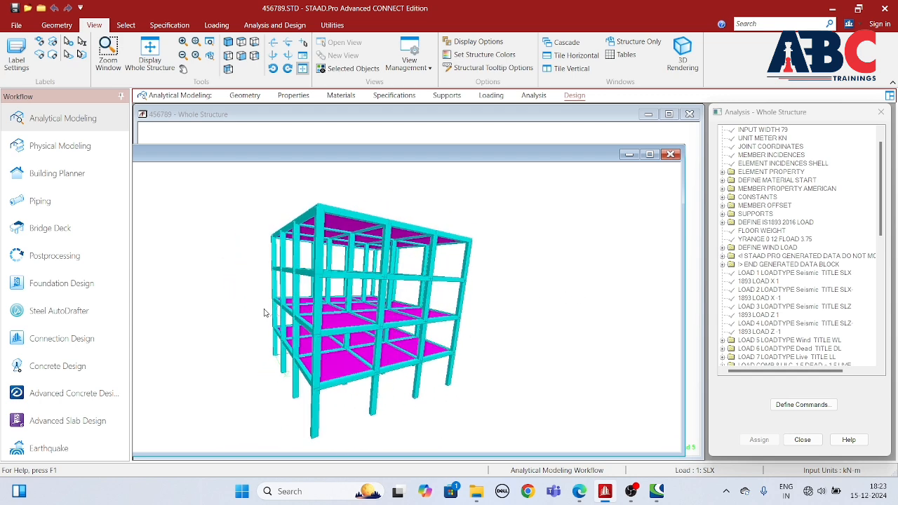
{"action": "left_click_drag", "start_coordinate": [468, 299], "coordinate": [408, 271]}
{"action": "left_click_drag", "start_coordinate": [307, 260], "coordinate": [395, 298]}
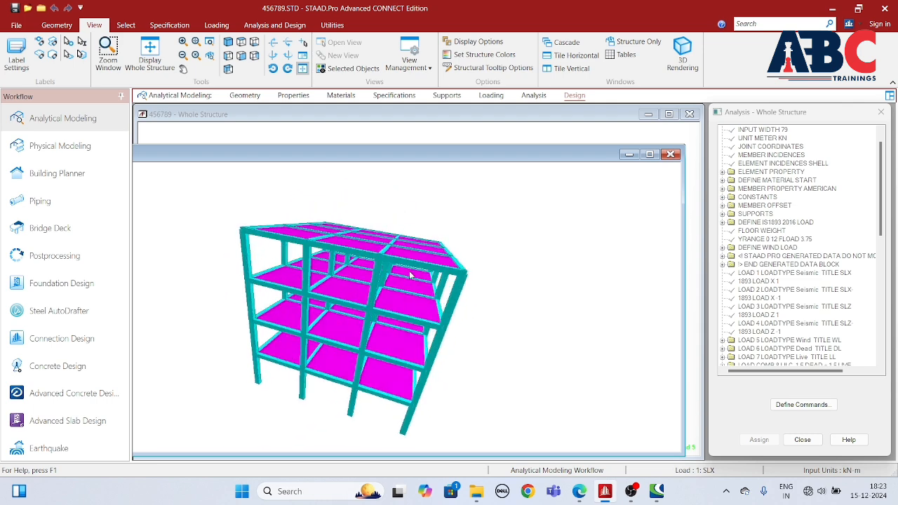
{"action": "left_click_drag", "start_coordinate": [411, 273], "coordinate": [436, 309]}
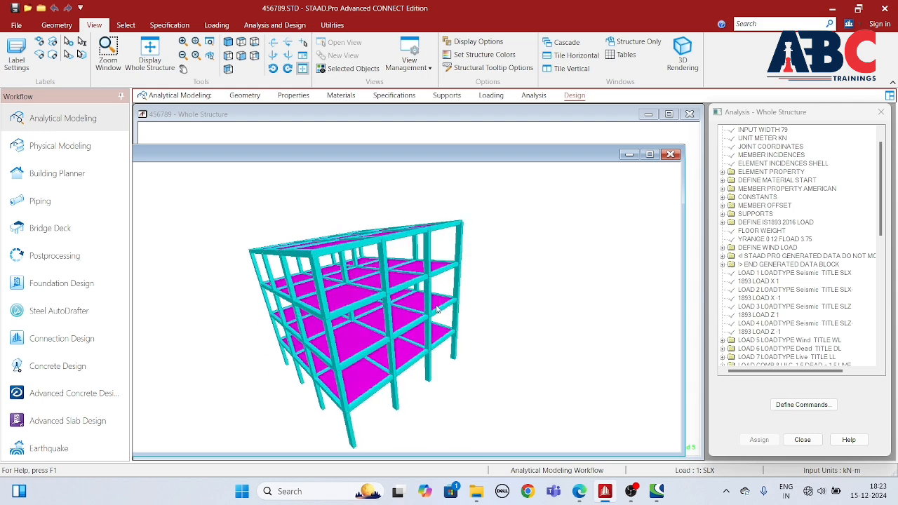